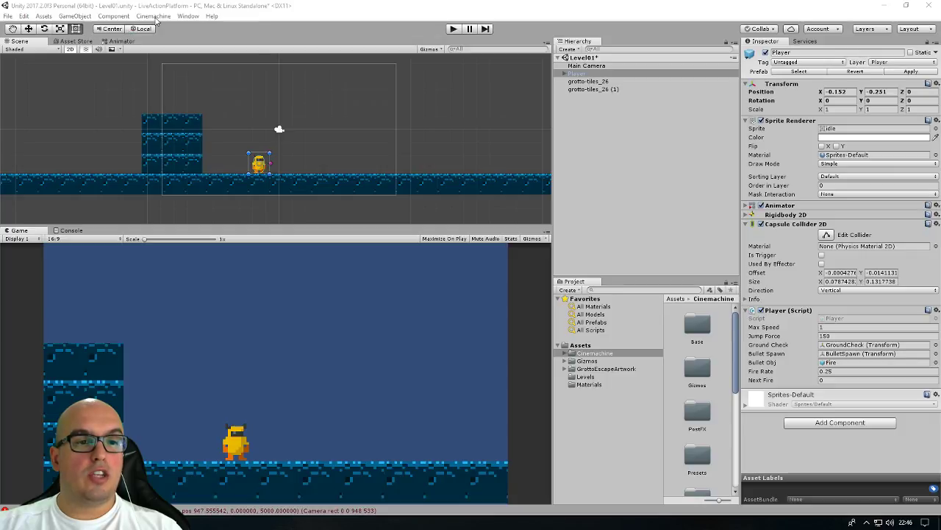
Glance at the Cinemachine menu and the Asset Store, then return to the Scene view
{"action": "left_click", "coordinate": [155, 18]}
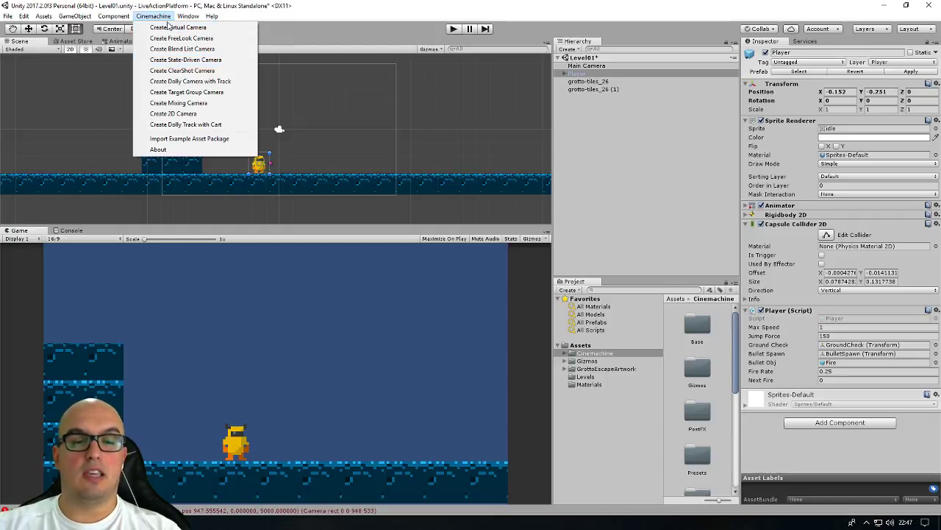
{"action": "left_click", "coordinate": [74, 41]}
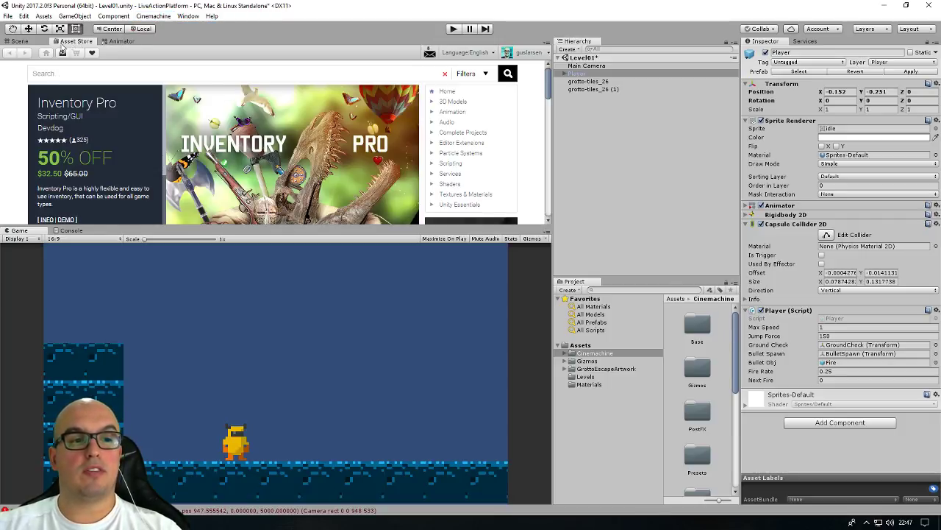
{"action": "left_click", "coordinate": [22, 41]}
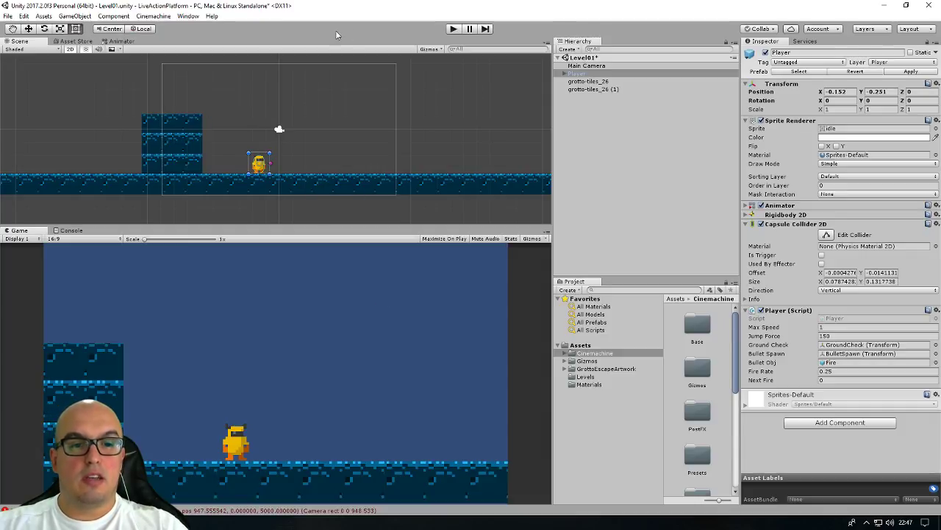
Create the 2D camera CM vcam1 and check the Main Camera's new Cinemachine Brain
{"action": "left_click", "coordinate": [153, 15]}
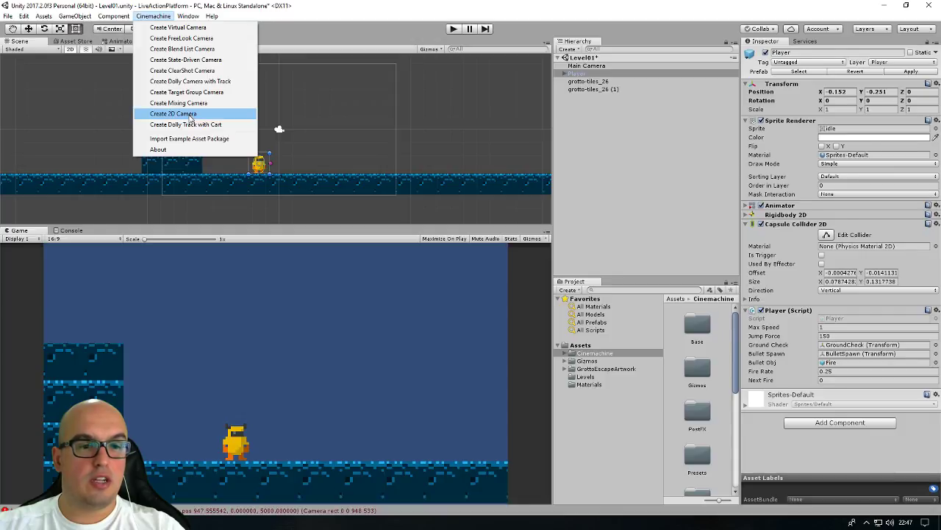
{"action": "left_click", "coordinate": [191, 117]}
{"action": "left_click", "coordinate": [579, 98]}
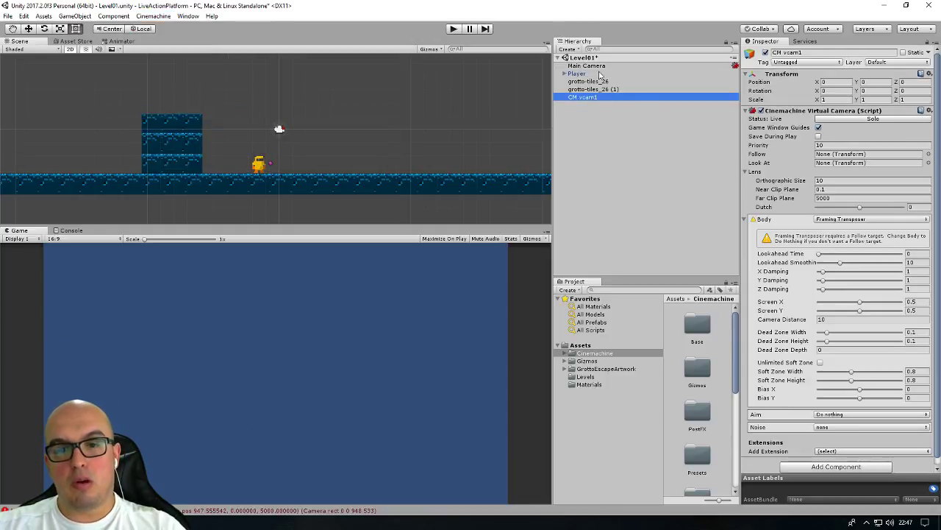
{"action": "left_click", "coordinate": [596, 67]}
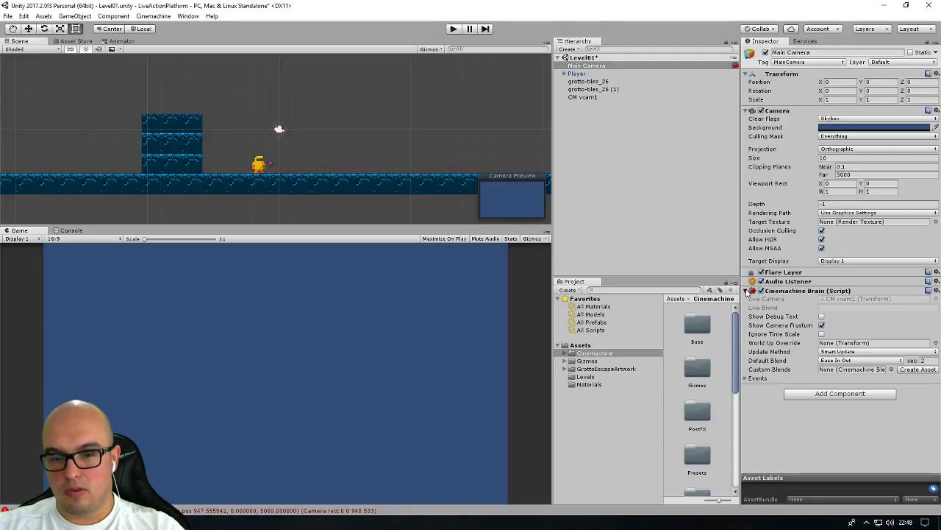
Collapse the Main Camera's Transform and Camera components in the Inspector
{"action": "left_click", "coordinate": [748, 291]}
{"action": "left_click", "coordinate": [747, 291]}
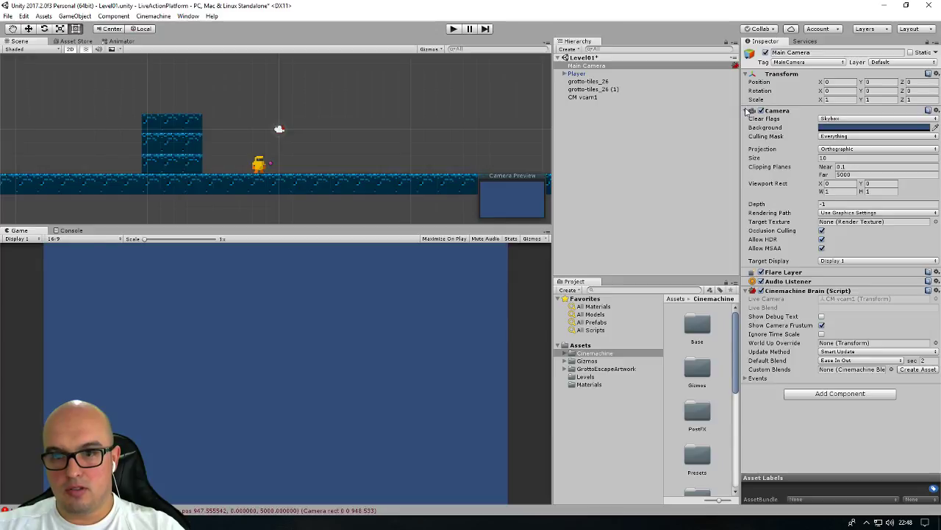
{"action": "left_click", "coordinate": [746, 110]}
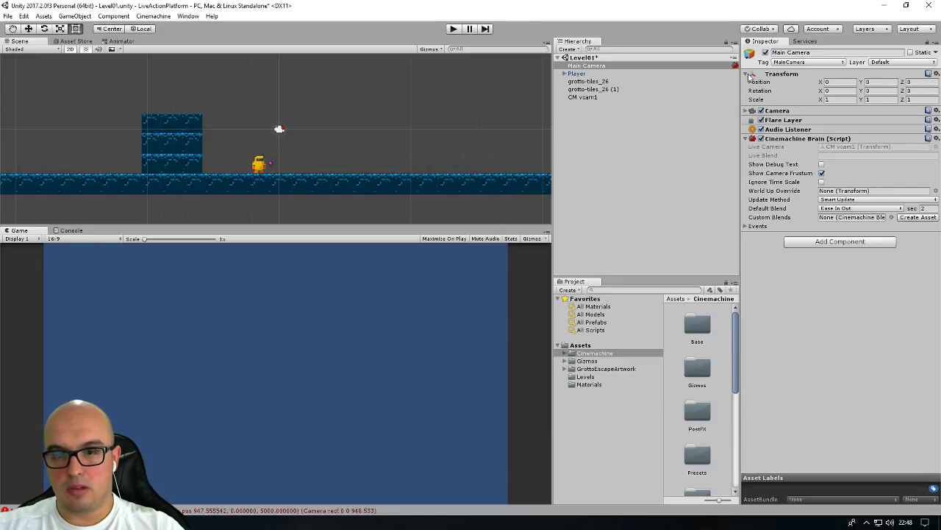
{"action": "left_click", "coordinate": [748, 75]}
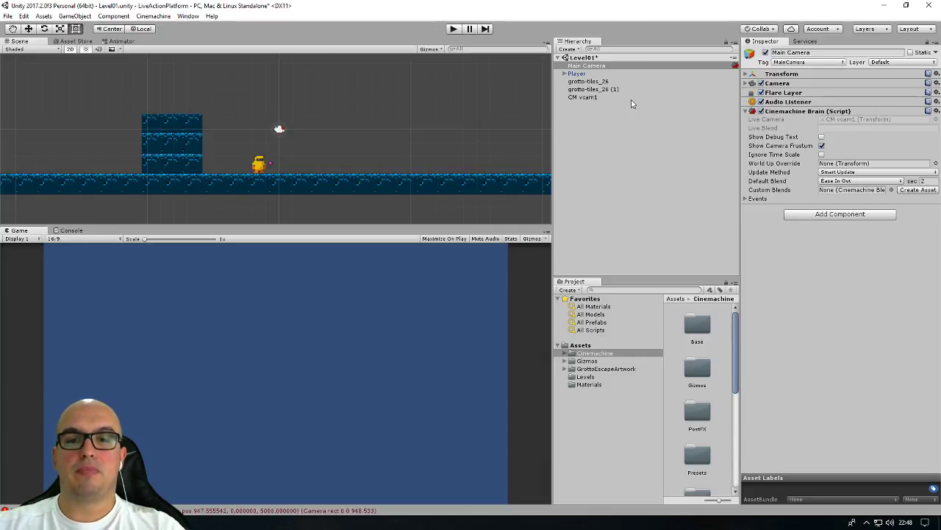
Rename the virtual camera CM vcam1 to 'Cinemachine'
{"action": "left_click", "coordinate": [579, 98]}
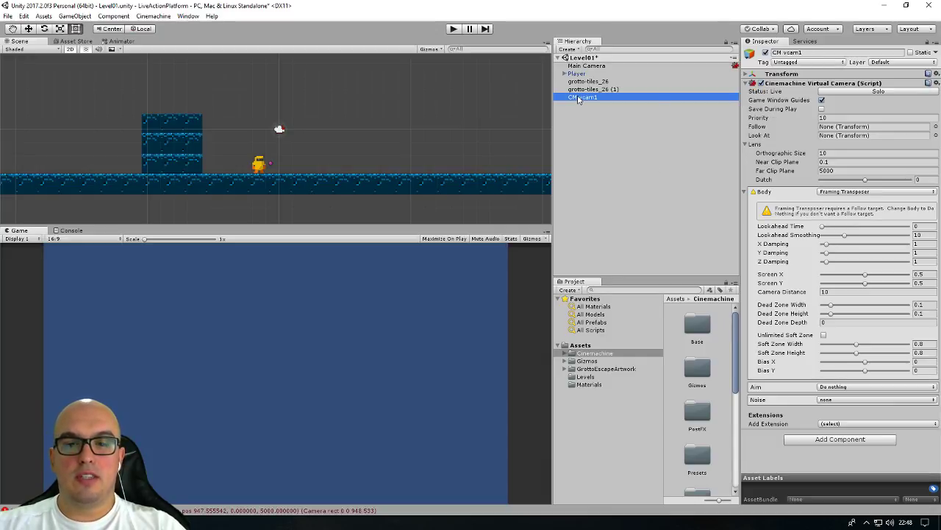
{"action": "left_click", "coordinate": [805, 53]}
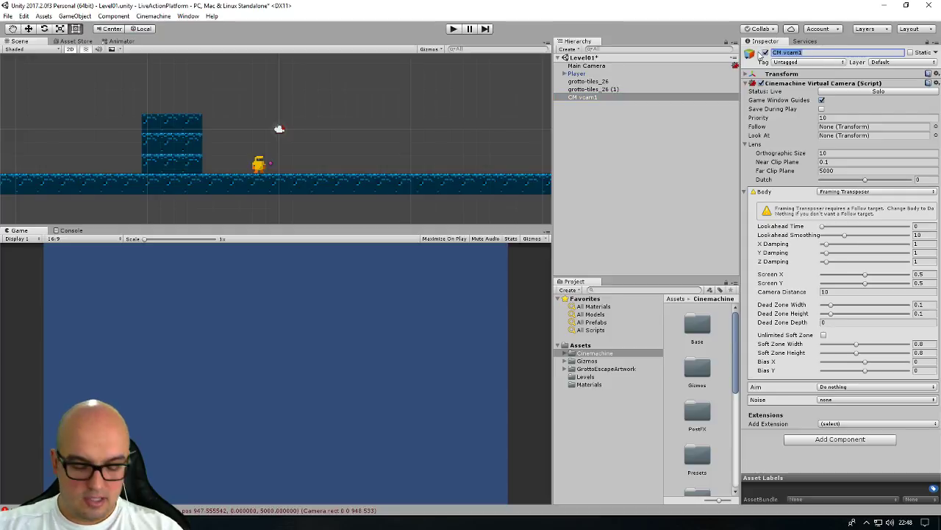
{"action": "type", "text": "Cinema"}
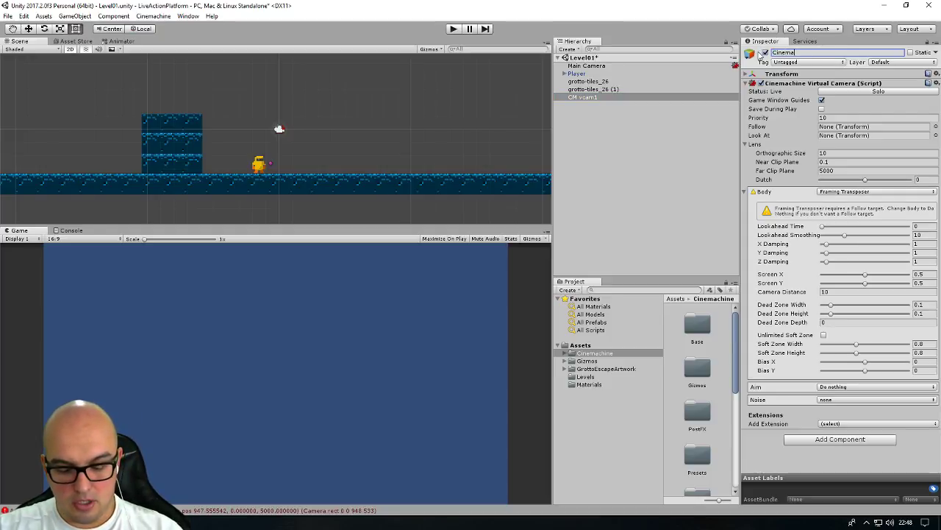
{"action": "type", "text": "c"}
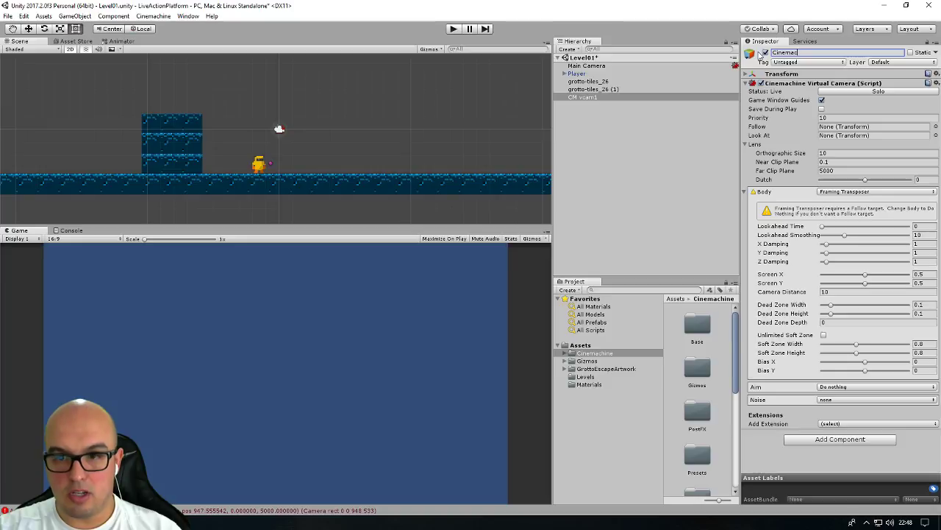
{"action": "type", "text": "hi"}
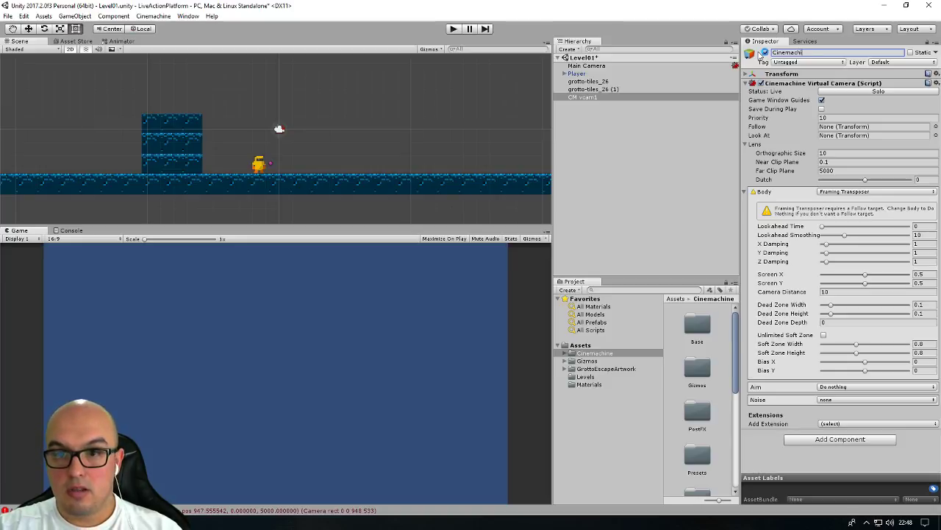
{"action": "type", "text": "ne"}
{"action": "key", "text": "Return"}
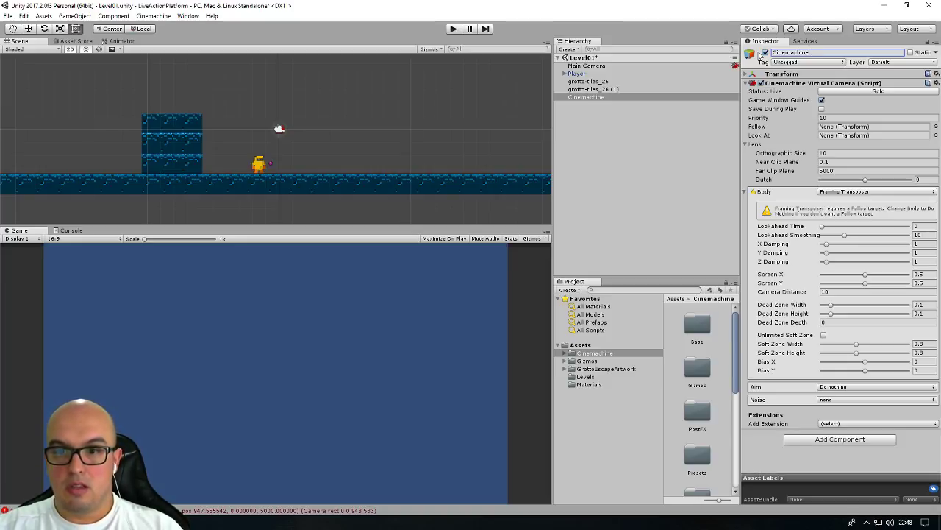
Move Cinemachine directly below Main Camera in the Hierarchy
{"action": "left_click_drag", "start_coordinate": [586, 98], "coordinate": [580, 71]}
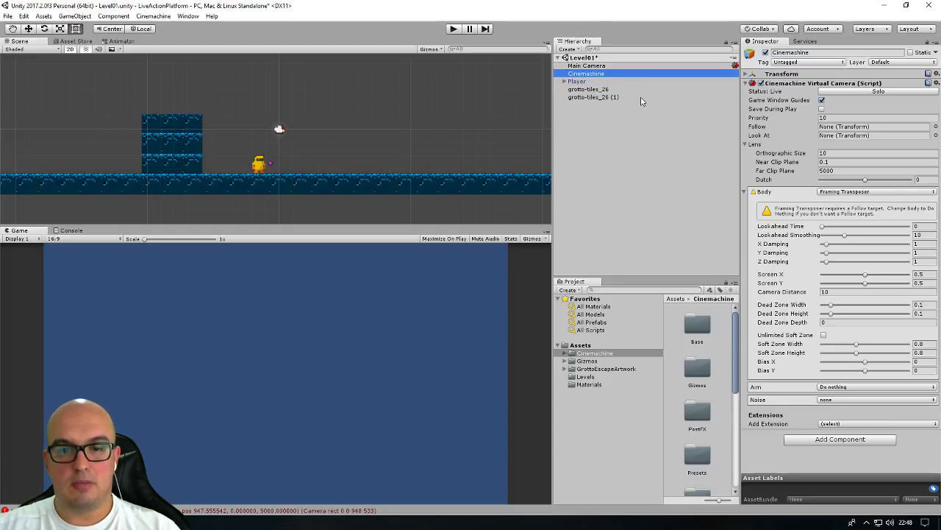
{"action": "left_click", "coordinate": [583, 66]}
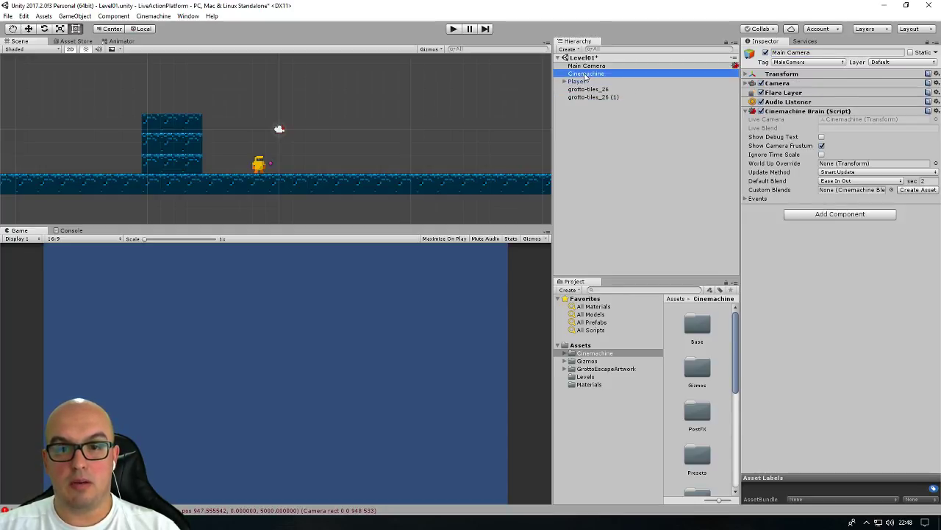
{"action": "left_click", "coordinate": [588, 74]}
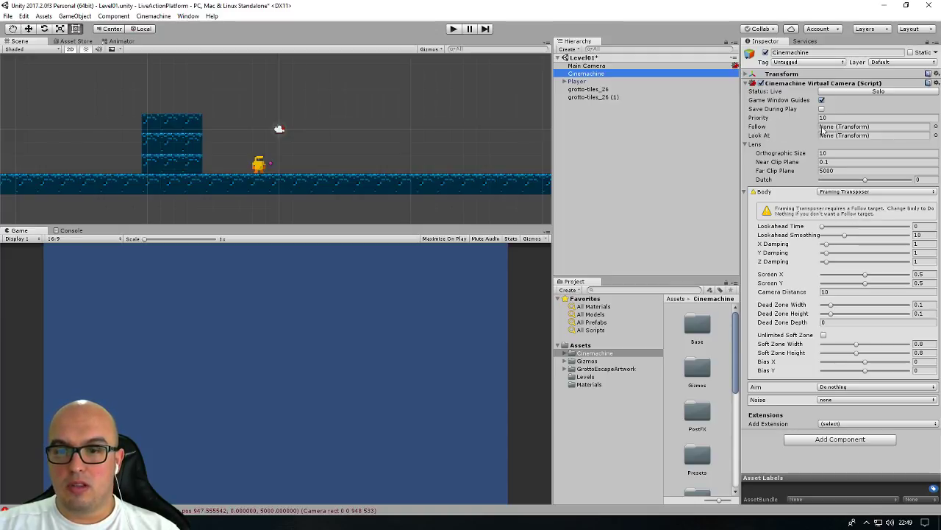
Make the Cinemachine camera follow Player and set Lens Orthographic Size to 0.5
{"action": "left_click", "coordinate": [936, 128]}
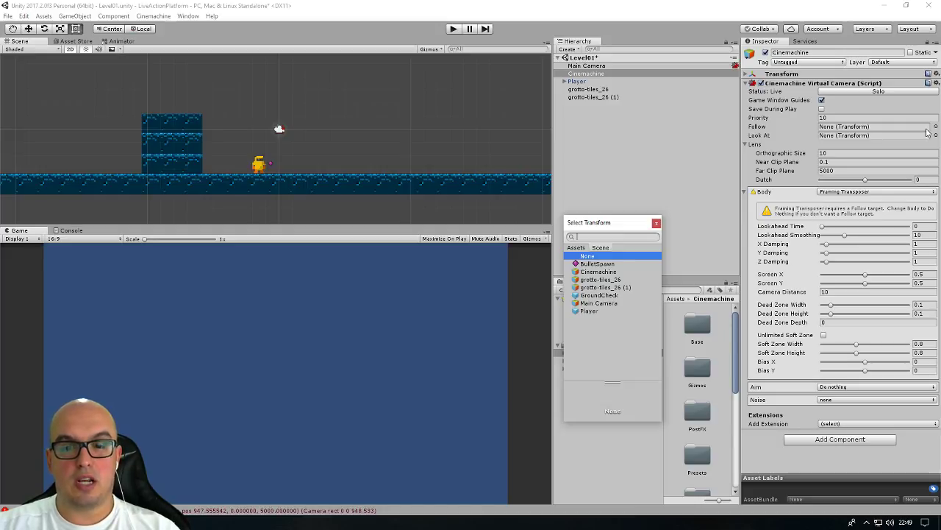
{"action": "left_click", "coordinate": [591, 312]}
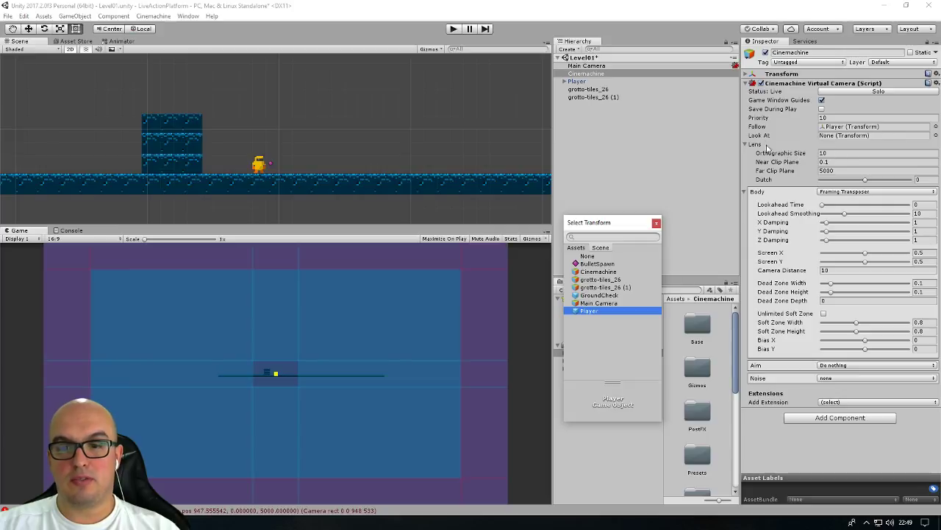
{"action": "left_click", "coordinate": [832, 152]}
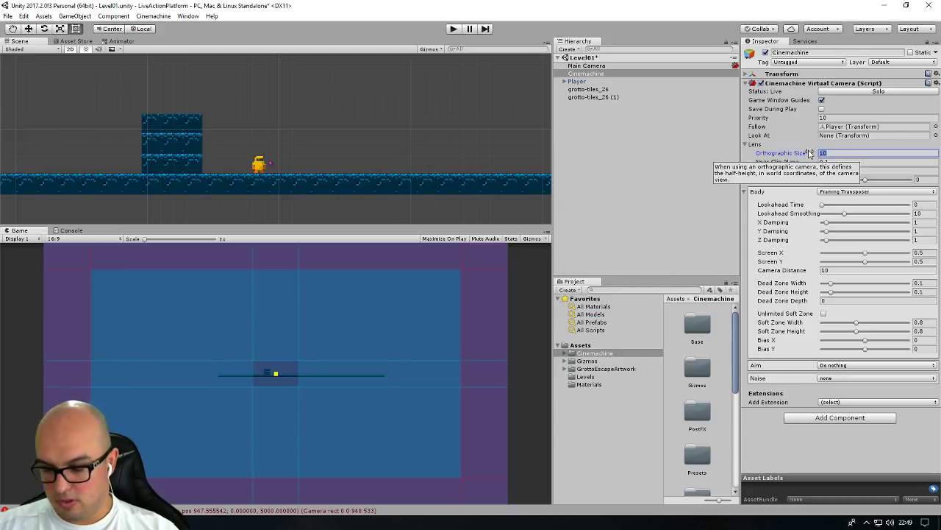
{"action": "type", "text": "0.5"}
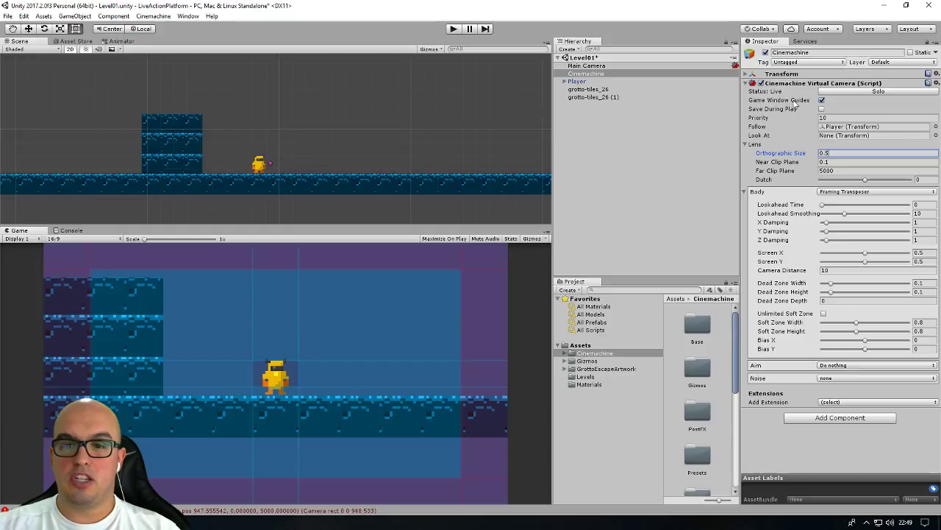
{"action": "left_click", "coordinate": [822, 100]}
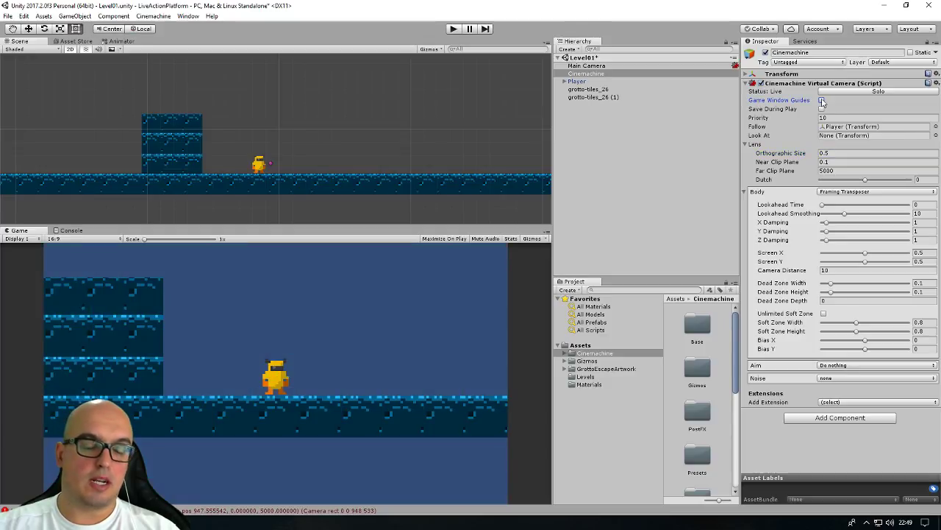
{"action": "left_click", "coordinate": [822, 101]}
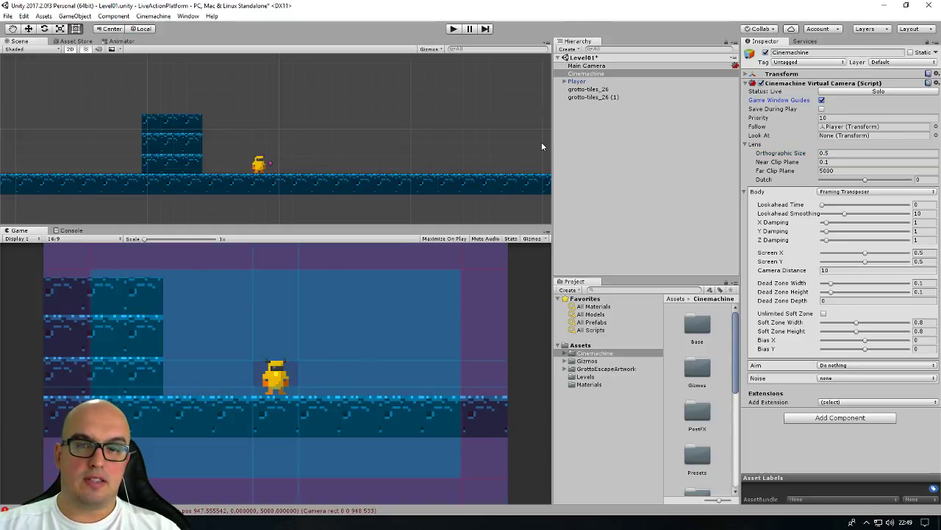
{"action": "left_click", "coordinate": [581, 75]}
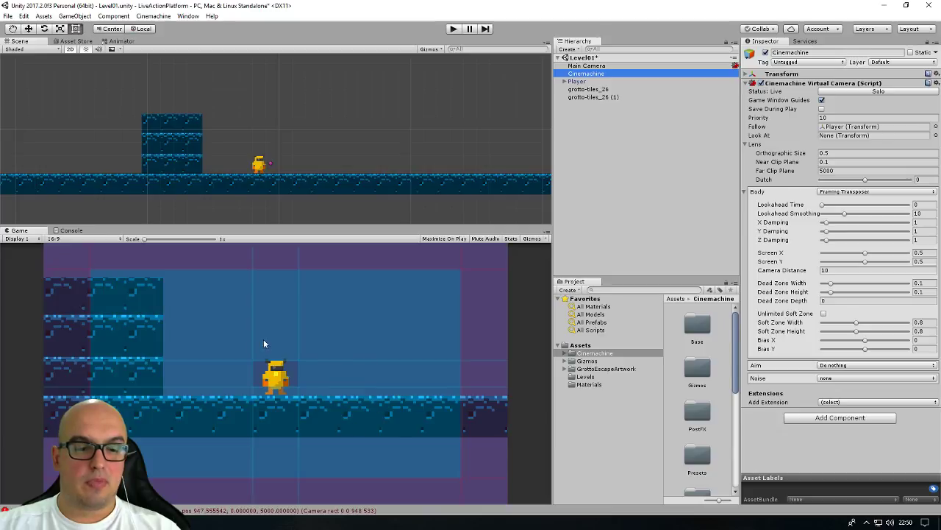
{"action": "left_click", "coordinate": [896, 93]}
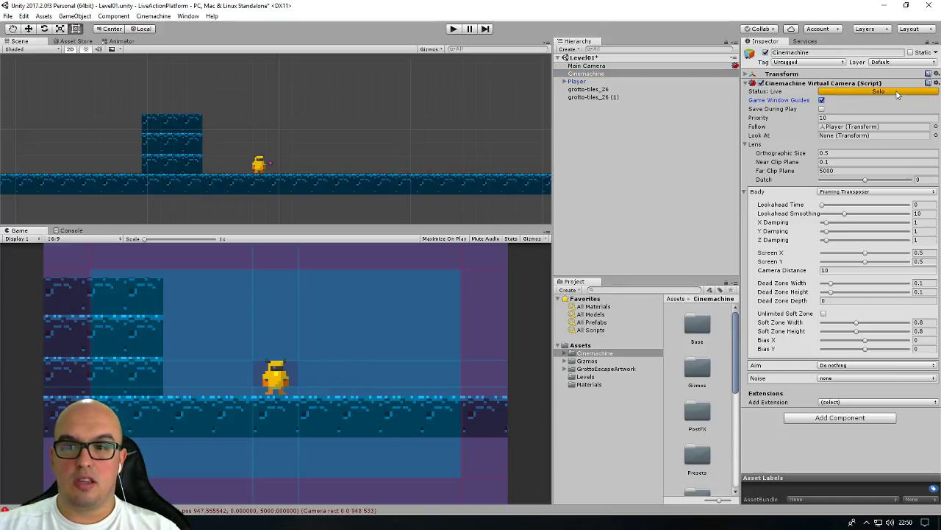
{"action": "left_click", "coordinate": [896, 93]}
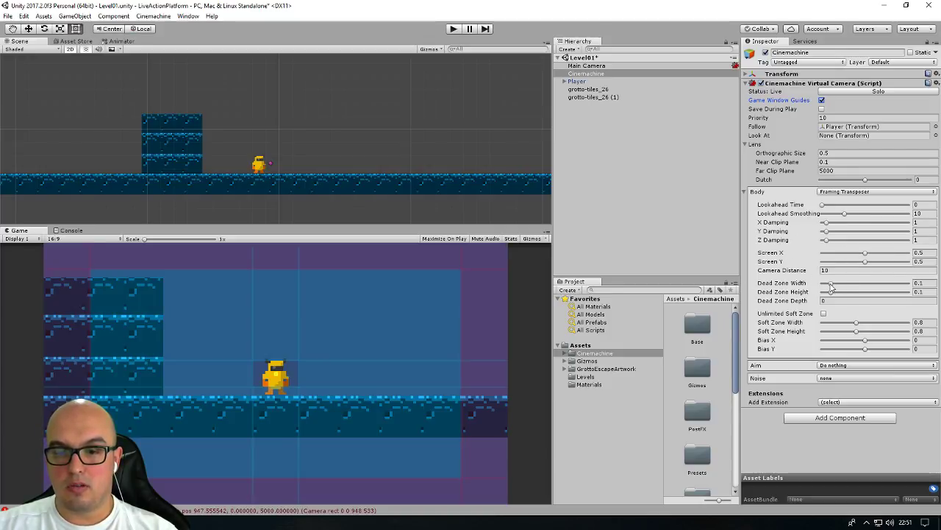
Adjust the Dead Zone Width and Height sliders to about 0.219 by 0.231
{"action": "left_click_drag", "start_coordinate": [831, 284], "coordinate": [850, 292]}
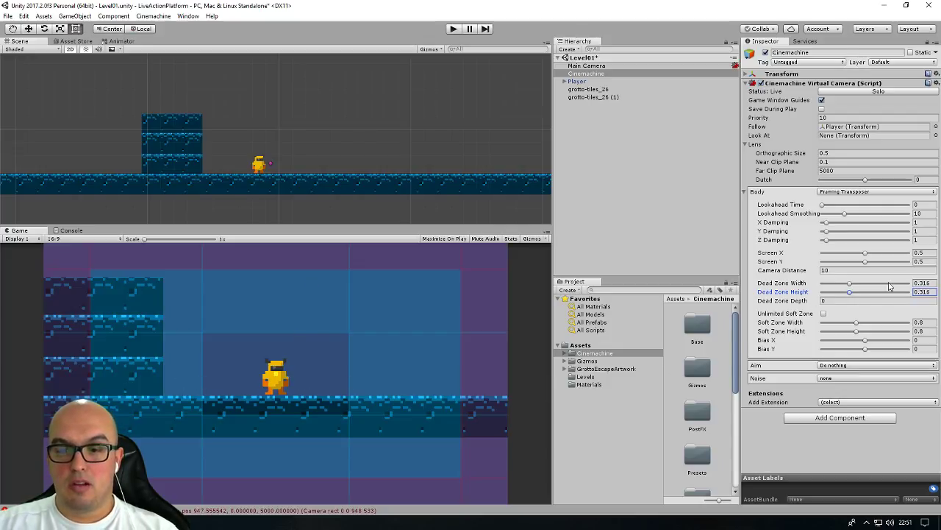
{"action": "left_click_drag", "start_coordinate": [850, 283], "coordinate": [843, 292]}
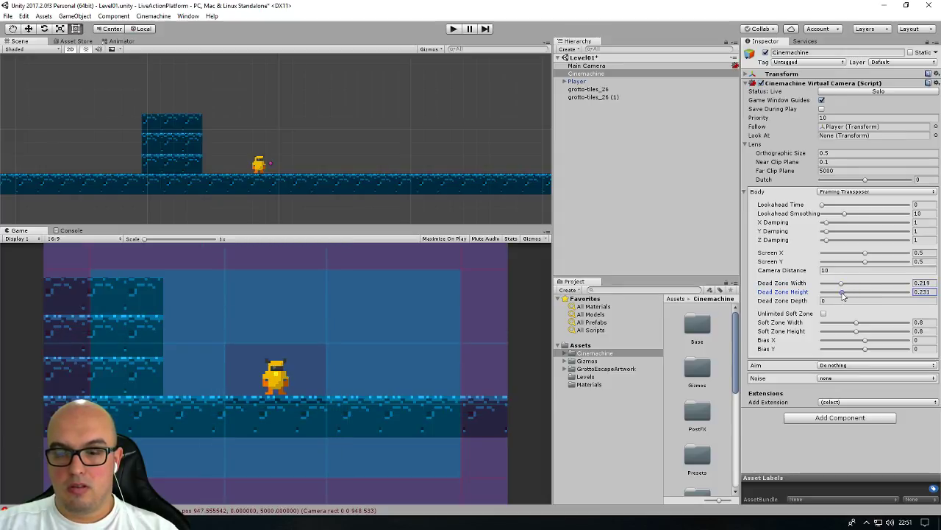
Start Play mode and run the player left and right to watch the camera follow
{"action": "left_click", "coordinate": [454, 30]}
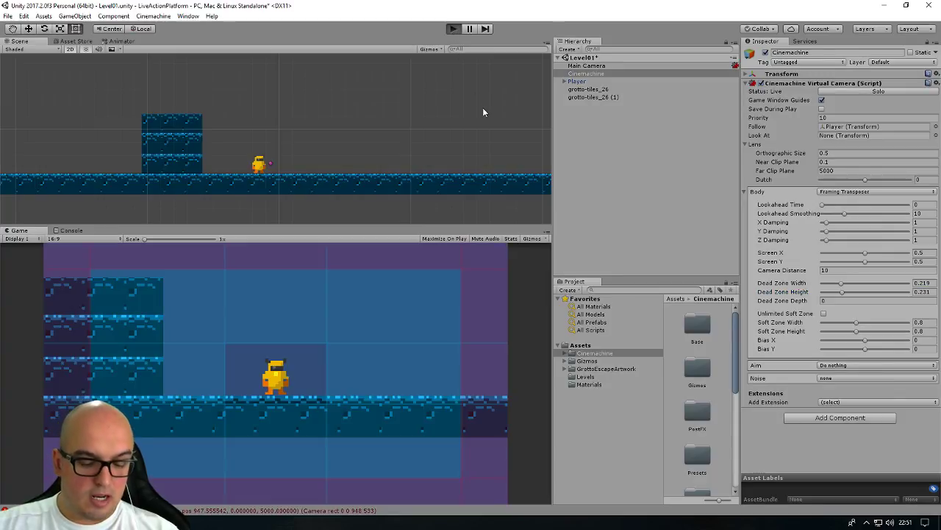
{"action": "key", "text": "Right"}
{"action": "key", "text": "Left"}
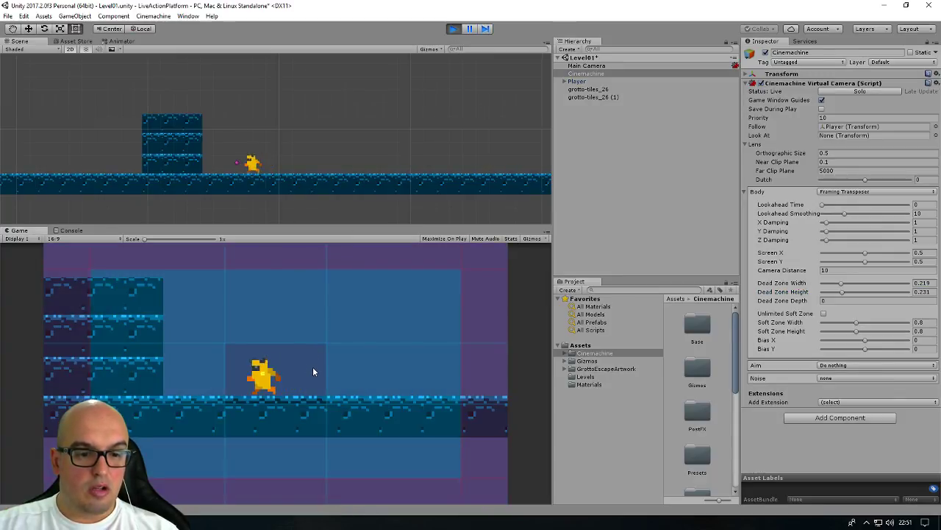
{"action": "key", "text": "Right"}
{"action": "key", "text": "Left"}
{"action": "key", "text": "Right"}
{"action": "key", "text": "Left"}
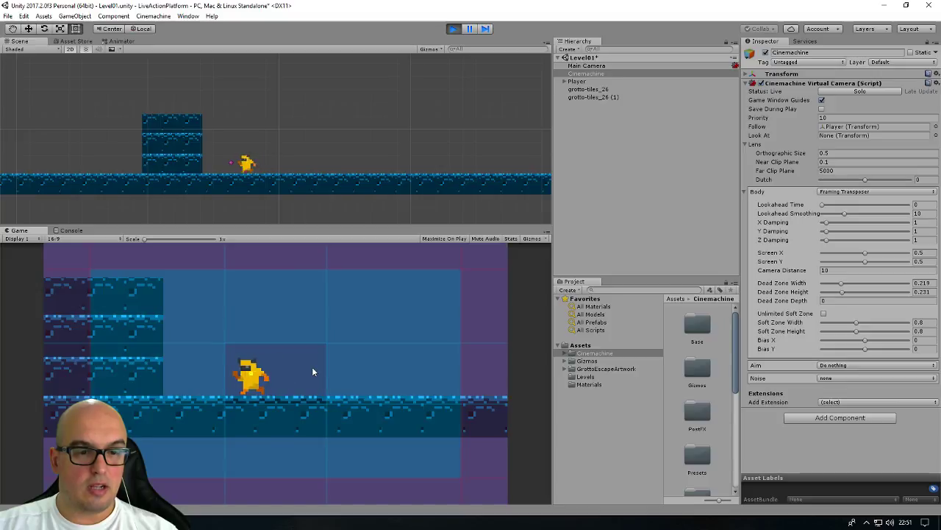
{"action": "key", "text": "Right"}
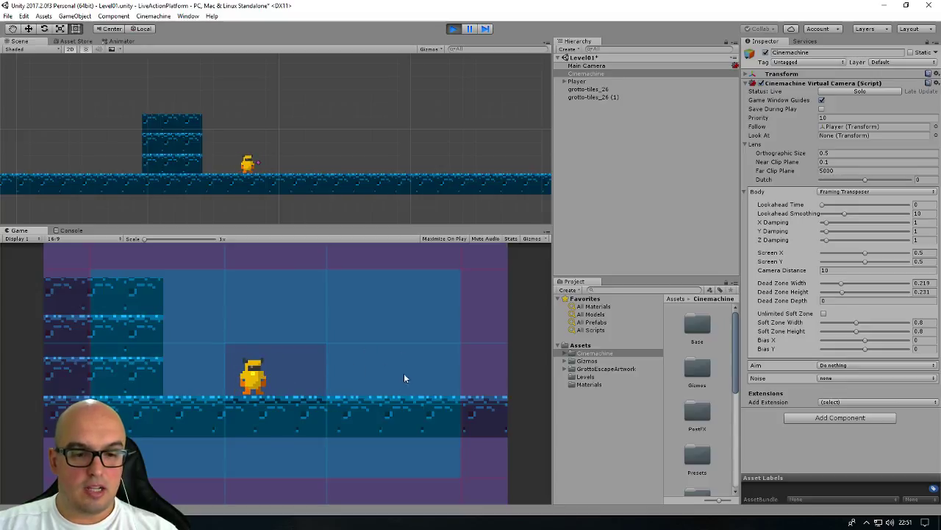
{"action": "key", "text": "Right"}
{"action": "key", "text": "Right"}
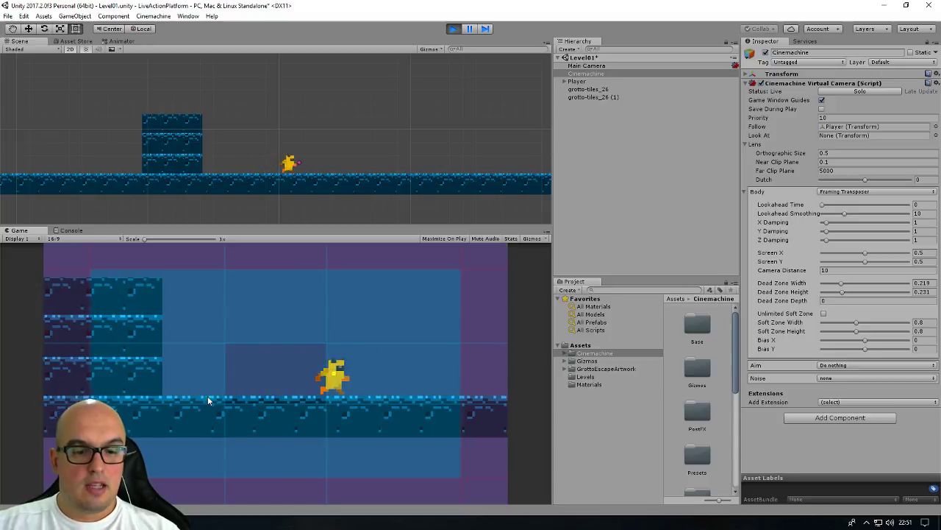
{"action": "key", "text": "Right"}
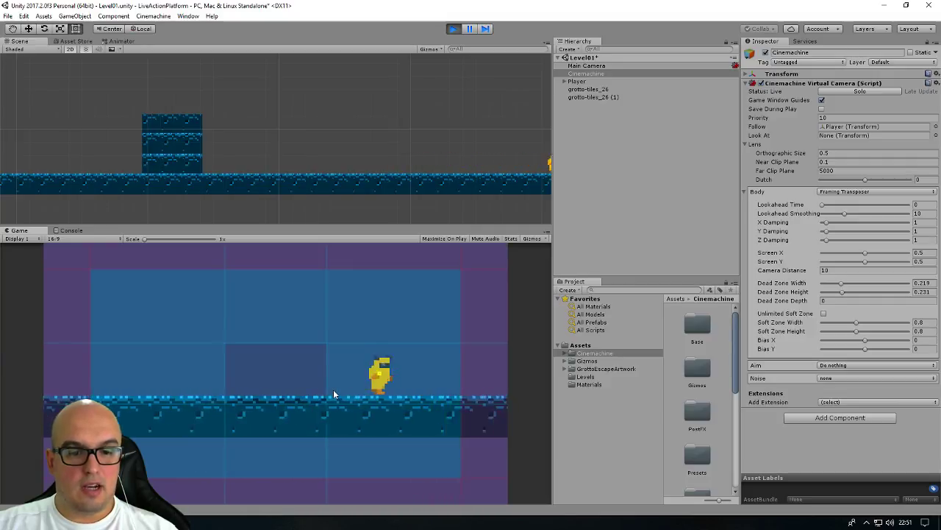
{"action": "key", "text": "Left"}
{"action": "key", "text": "Left"}
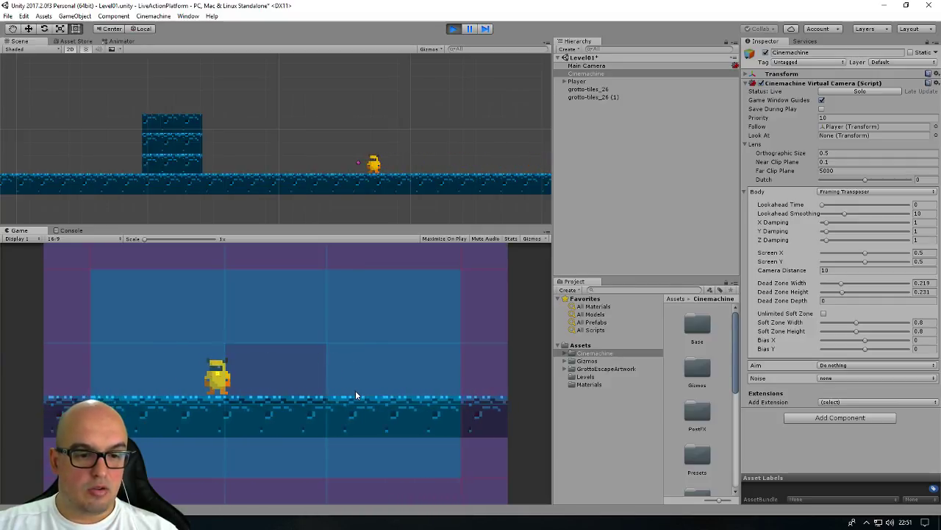
{"action": "key", "text": "Right"}
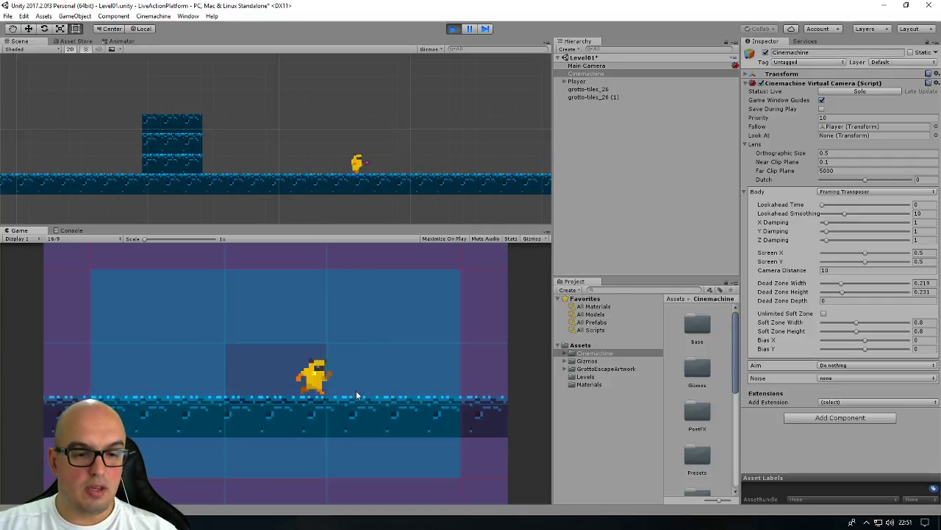
{"action": "key", "text": "Left"}
{"action": "key", "text": "Right"}
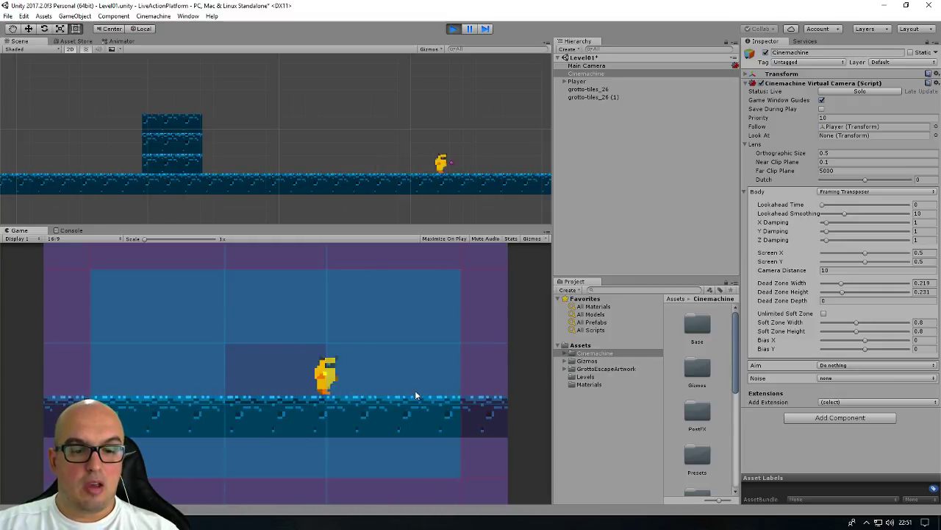
{"action": "key", "text": "Left"}
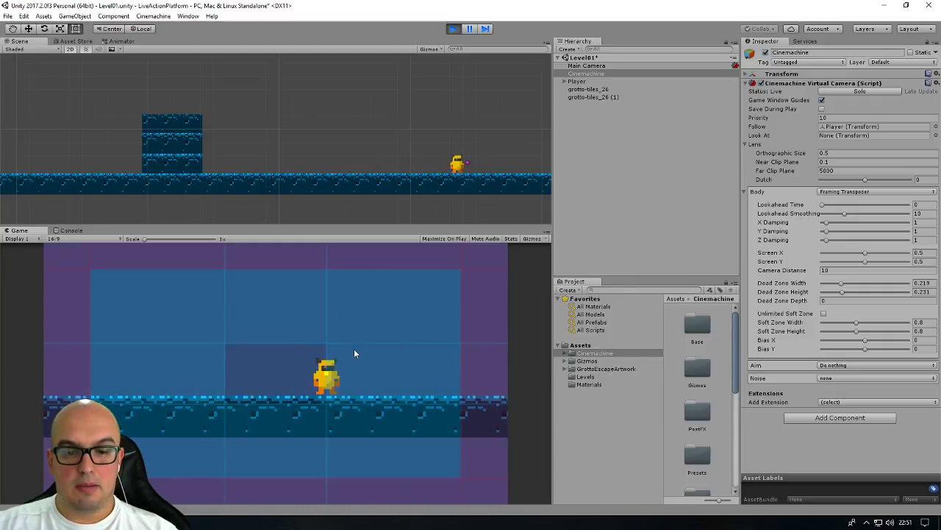
{"action": "key", "text": "Left"}
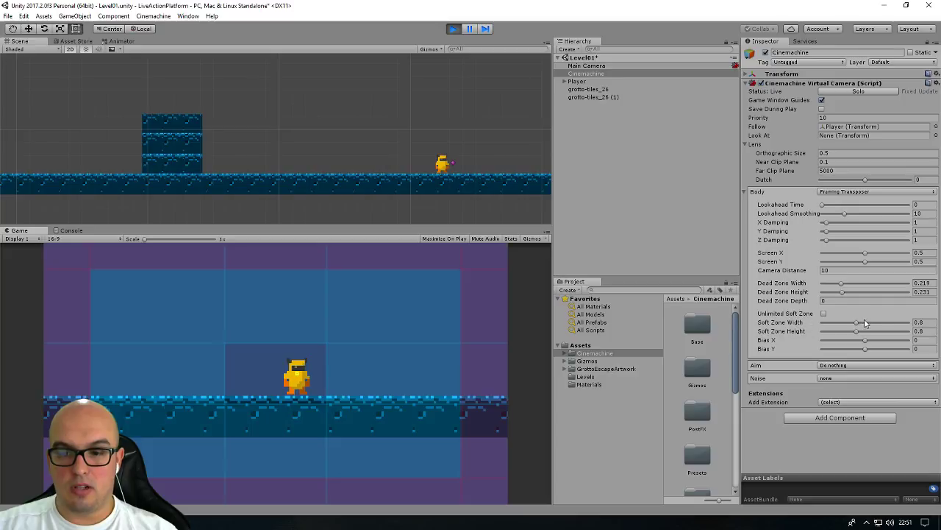
Shrink the soft zone to 0.17 wide by 0.24 high and test by running the player
{"action": "left_click_drag", "start_coordinate": [858, 326], "coordinate": [829, 326]}
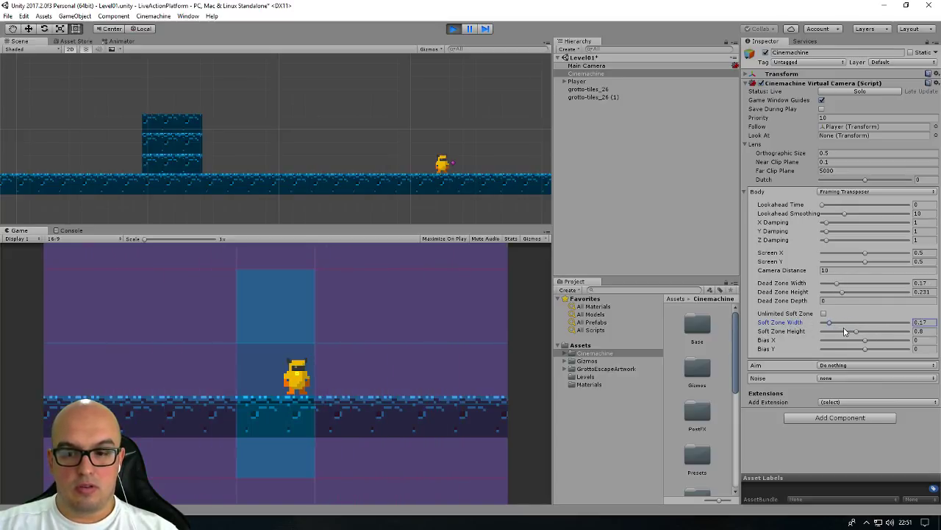
{"action": "left_click_drag", "start_coordinate": [856, 335], "coordinate": [831, 339]}
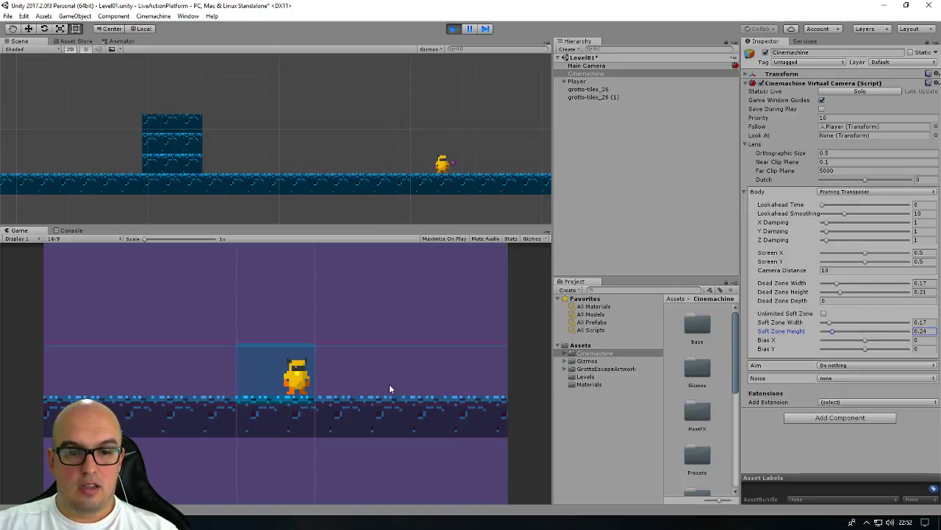
{"action": "key", "text": "Right"}
{"action": "key", "text": "Left"}
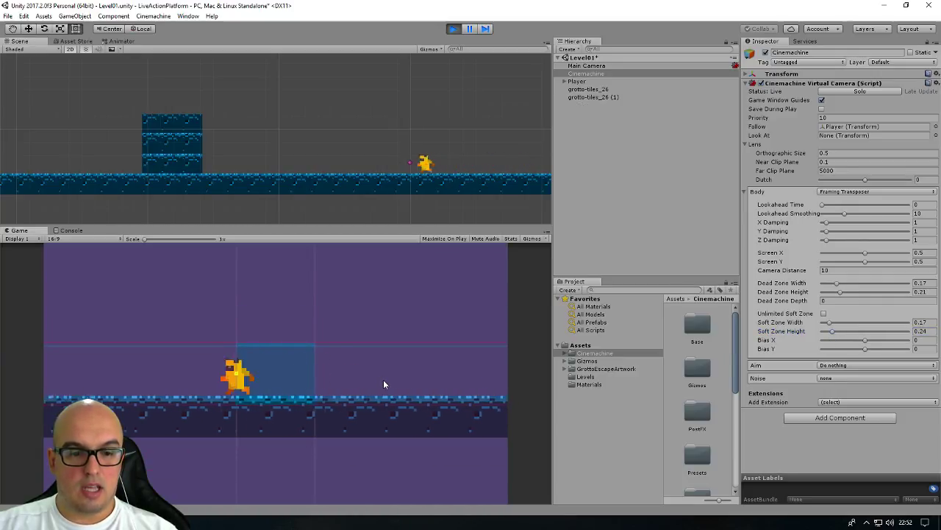
{"action": "key", "text": "Right"}
{"action": "key", "text": "Left"}
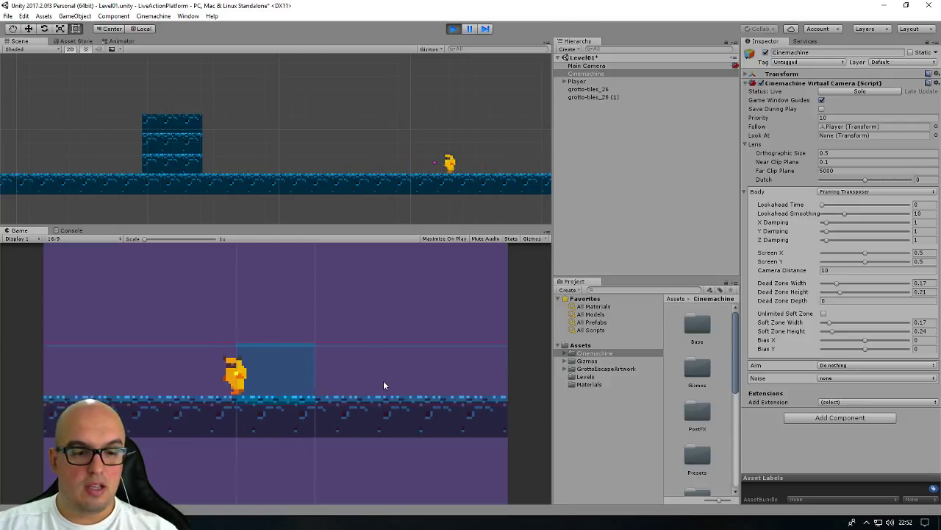
Keep running the player both ways, then widen the soft zone width back to 0.76
{"action": "key", "text": "Right"}
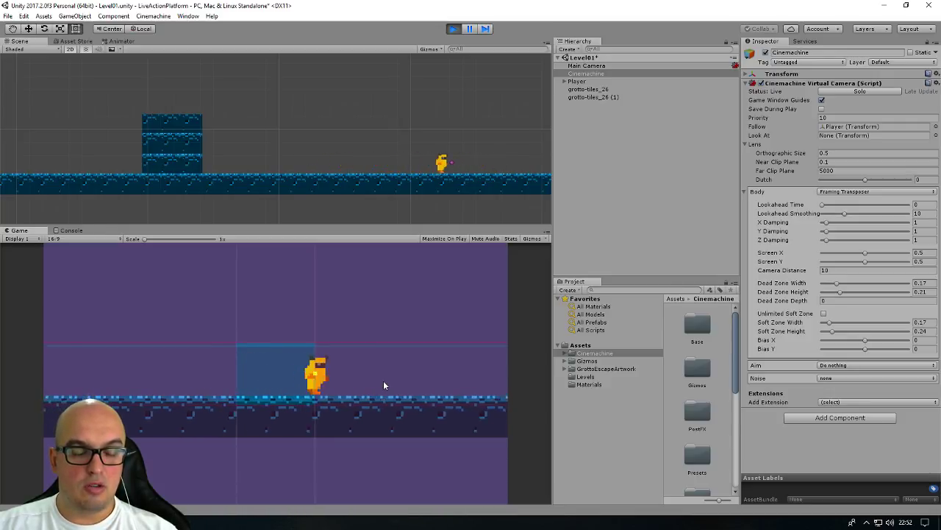
{"action": "key", "text": "Left"}
{"action": "key", "text": "Right"}
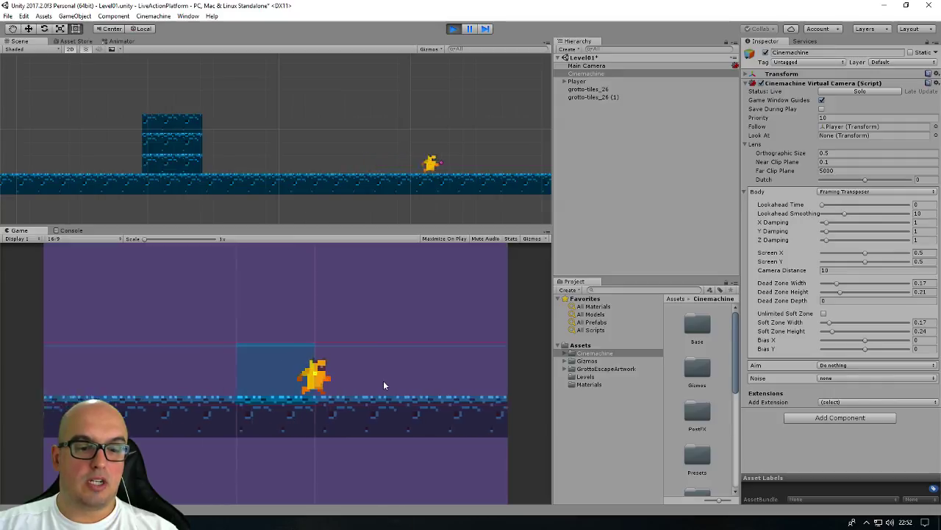
{"action": "key", "text": "Left"}
{"action": "key", "text": "Right"}
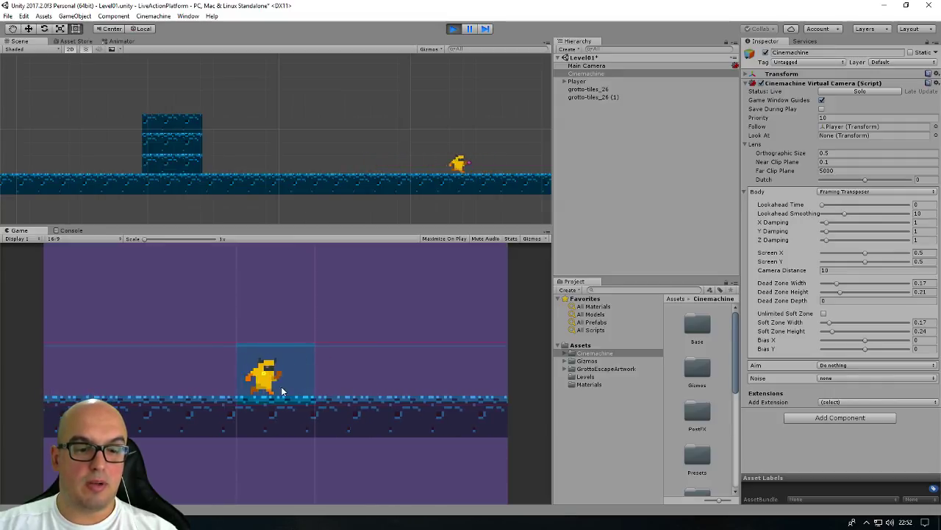
{"action": "key", "text": "Right"}
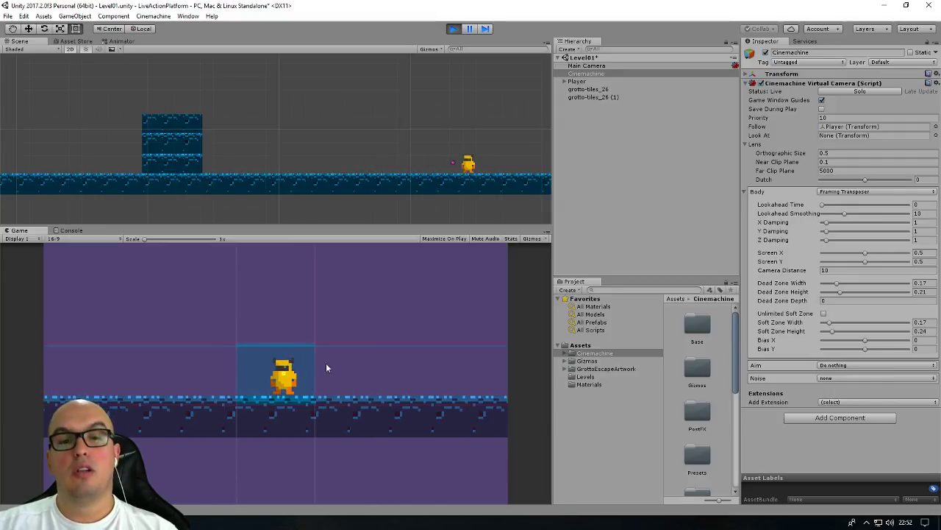
{"action": "key", "text": "Left"}
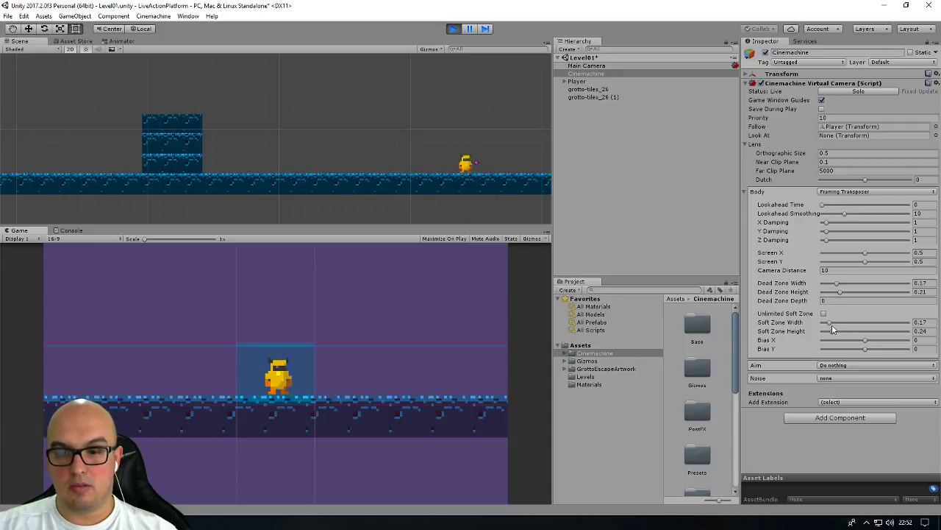
{"action": "mouse_move", "coordinate": [830, 322]}
{"action": "left_mouse_down"}
{"action": "mouse_move", "coordinate": [858, 325]}
{"action": "mouse_move", "coordinate": [857, 333]}
{"action": "left_mouse_up"}
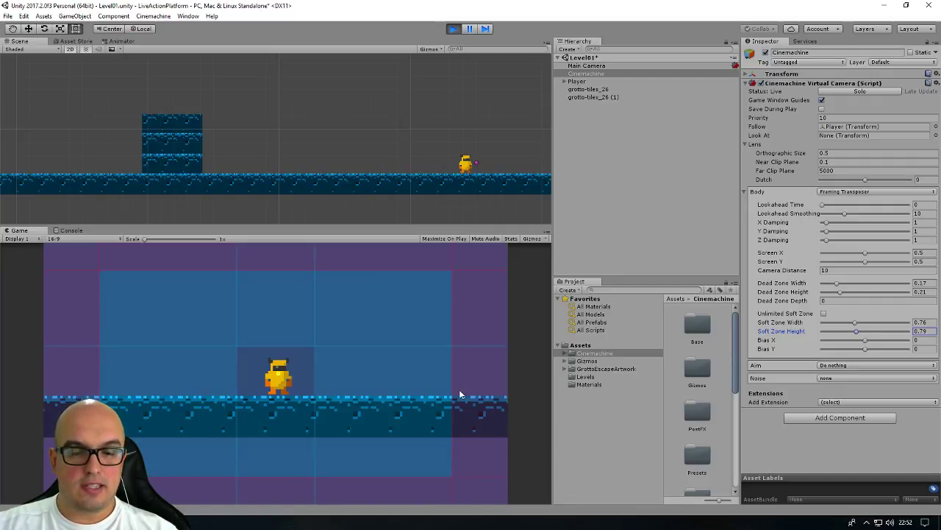
Enable Unlimited Soft Zone and test it by running and jumping the player
{"action": "left_click", "coordinate": [824, 313]}
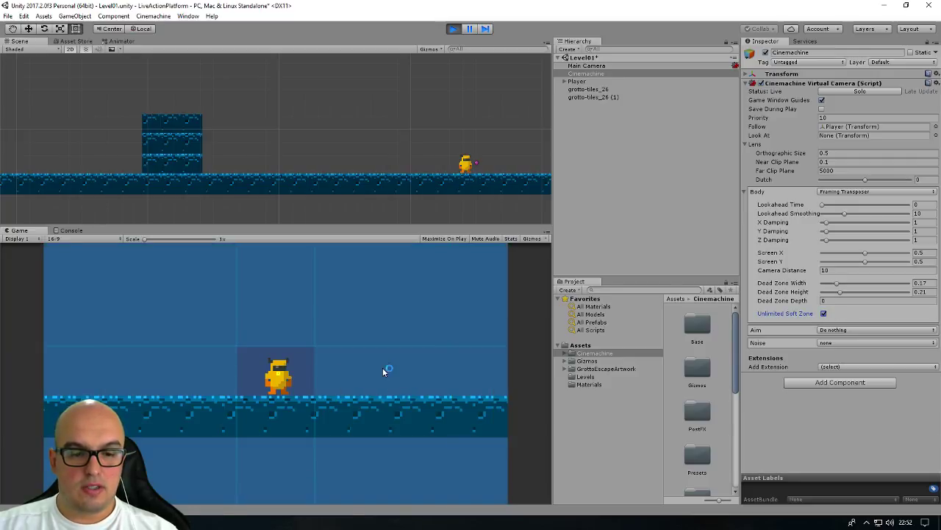
{"action": "key", "text": "Right"}
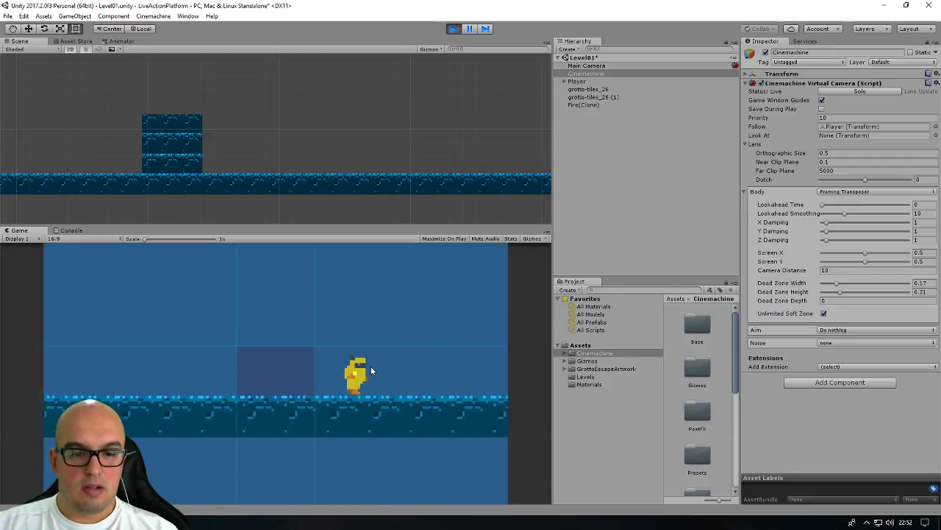
{"action": "key", "text": "Left"}
{"action": "key", "text": "space"}
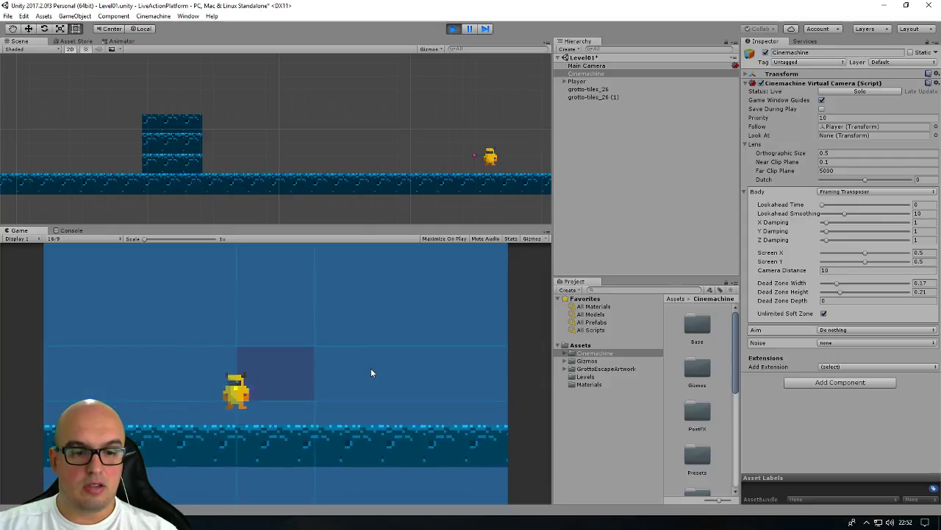
{"action": "key", "text": "space"}
{"action": "key", "text": "space"}
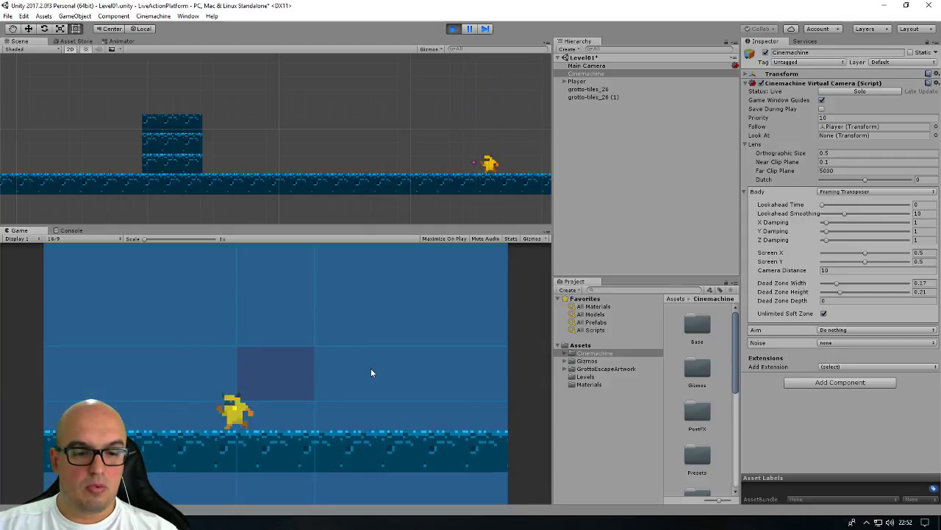
{"action": "key", "text": "Left"}
{"action": "key", "text": "Right"}
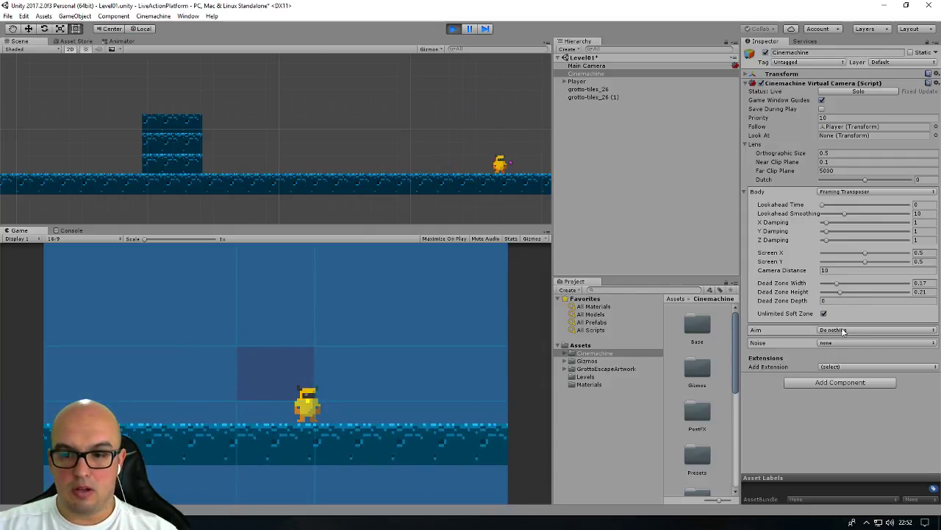
Disable Unlimited Soft Zone, set soft zone height to 0.76, and test again
{"action": "left_click", "coordinate": [823, 313]}
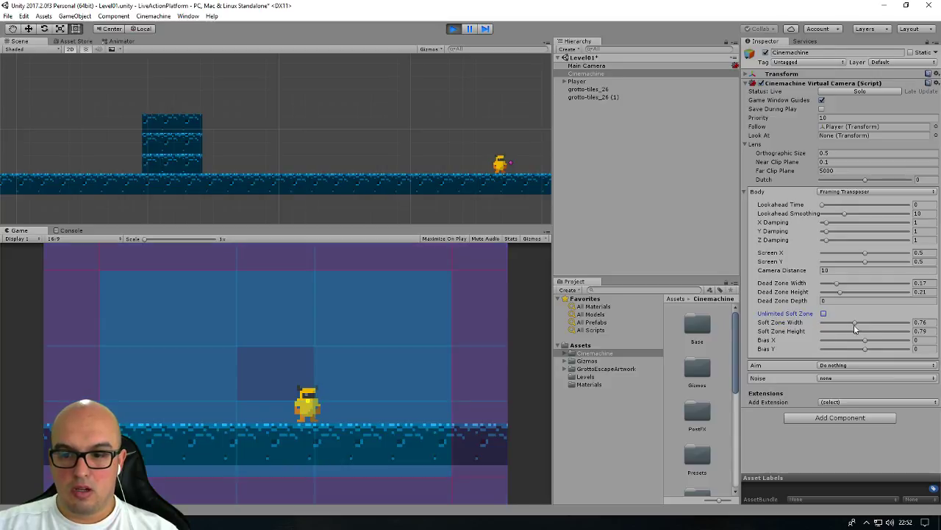
{"action": "left_click_drag", "start_coordinate": [858, 334], "coordinate": [857, 334]}
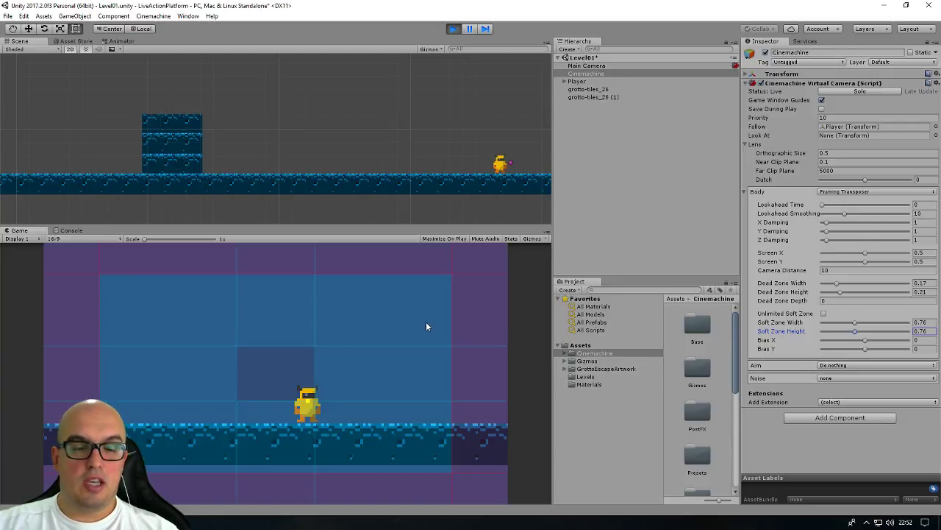
{"action": "left_click", "coordinate": [405, 343]}
{"action": "key", "text": "Left"}
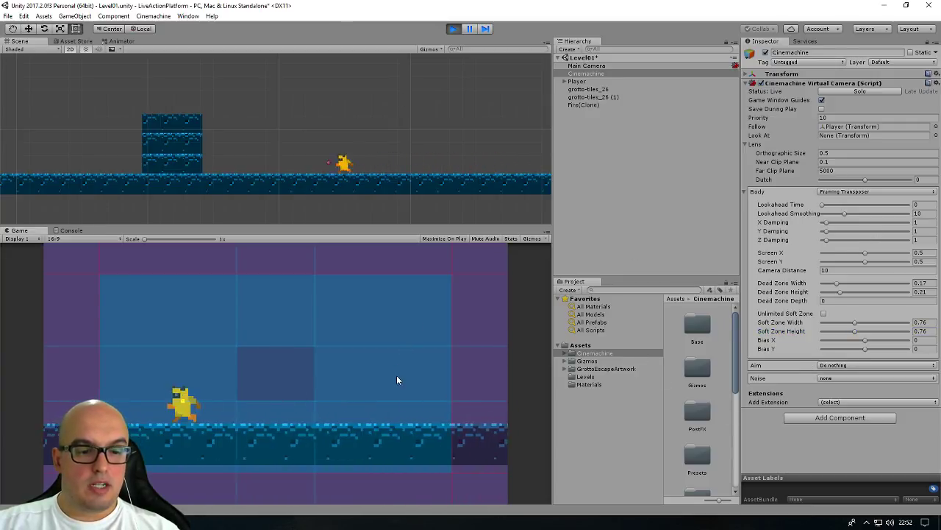
{"action": "key", "text": "Right"}
{"action": "key", "text": "Left"}
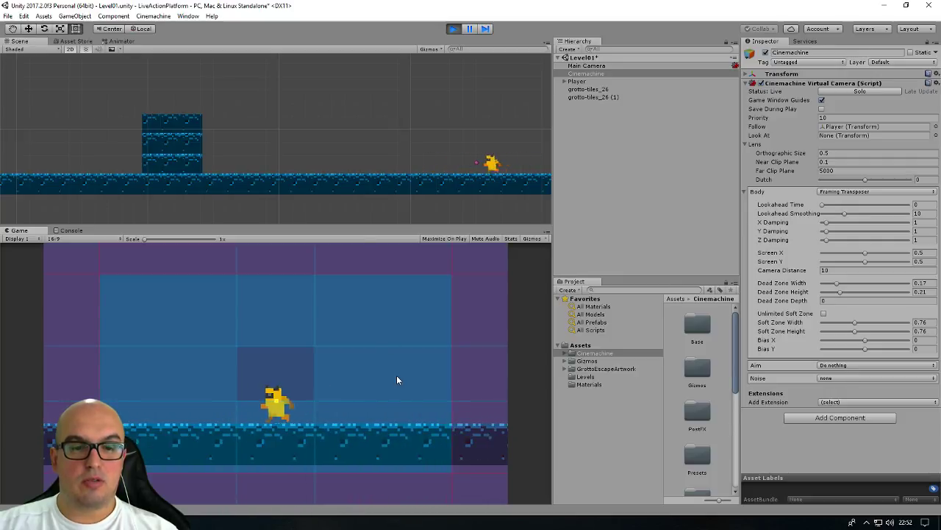
Confirm the camera follows Player, stop Play mode, and zoom out the Scene view
{"action": "left_click", "coordinate": [583, 74]}
{"action": "left_click", "coordinate": [113, 16]}
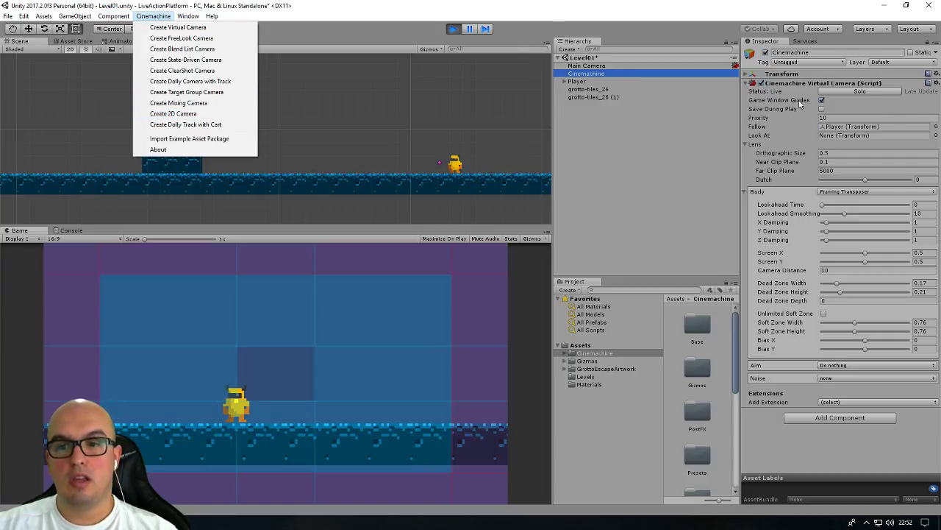
{"action": "left_click", "coordinate": [835, 128]}
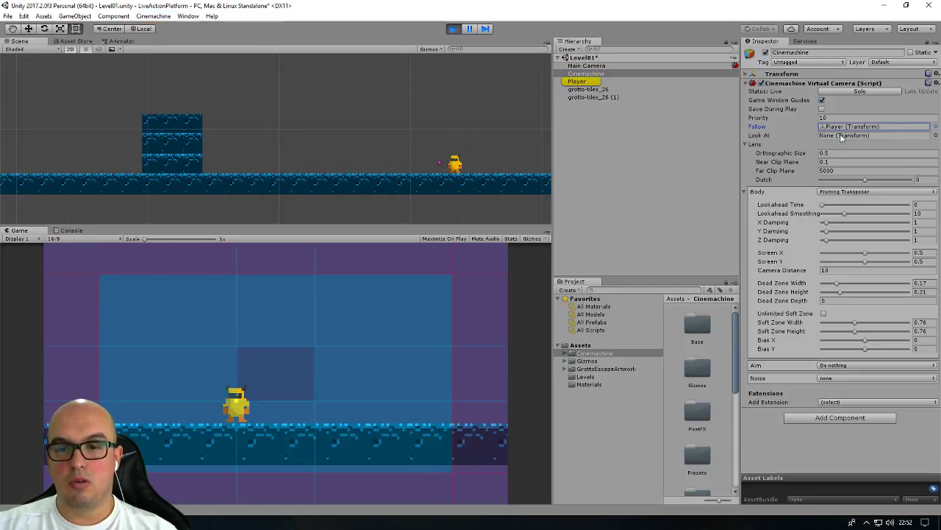
{"action": "left_click", "coordinate": [455, 30]}
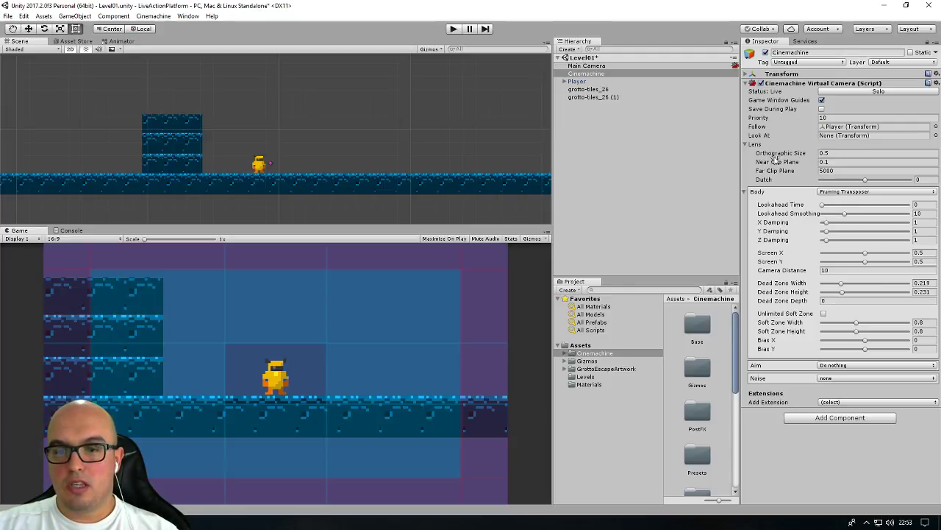
{"action": "left_click", "coordinate": [845, 153]}
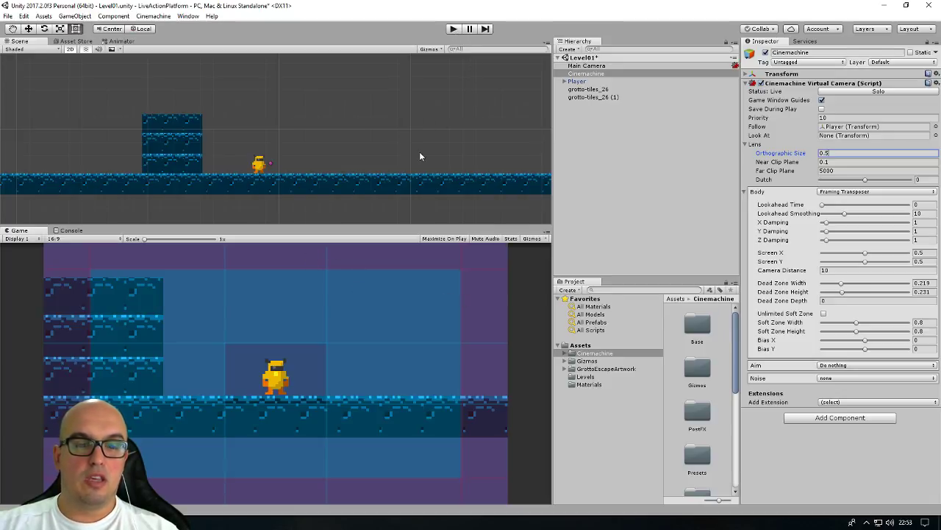
{"action": "scroll", "coordinate": [373, 166], "scroll_direction": "down", "scroll_amount": 3}
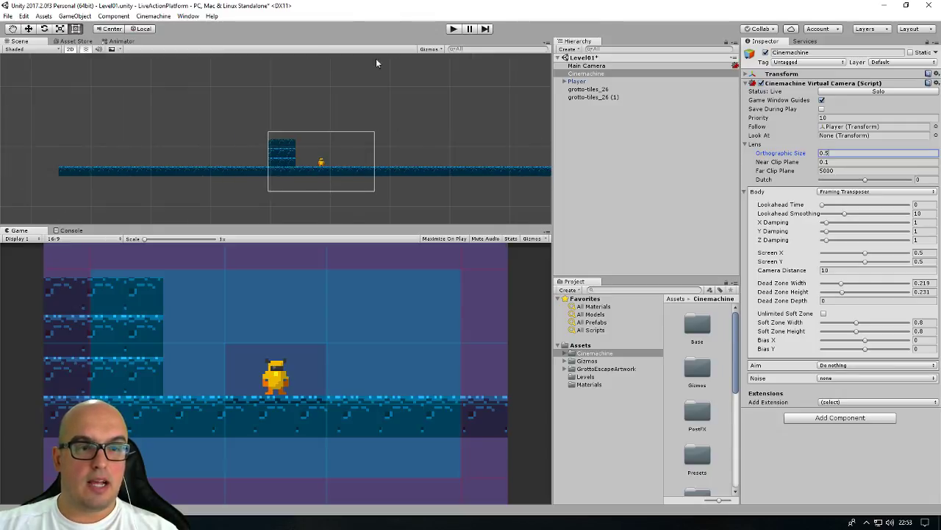
Select Main Camera with the Move tool and expand its Transform (X -0.152, Y -0.251, Z -10)
{"action": "left_click", "coordinate": [586, 65]}
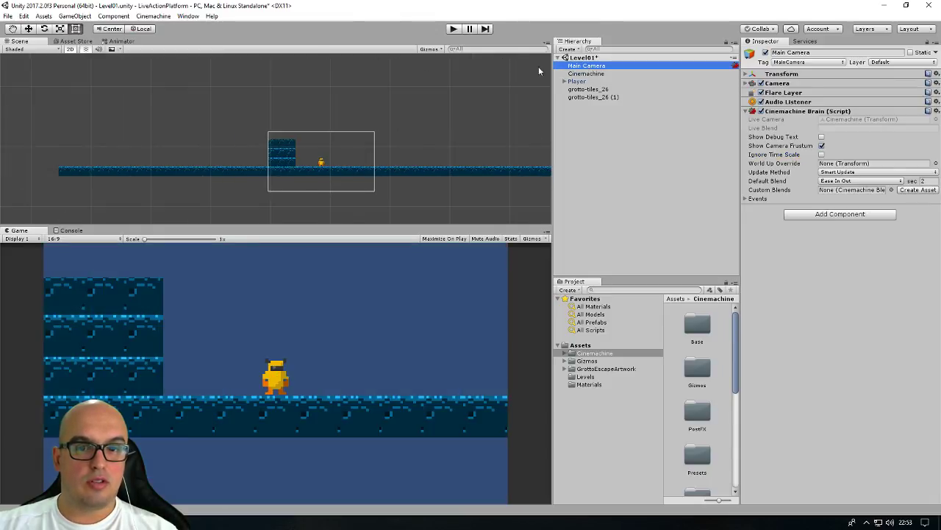
{"action": "left_click", "coordinate": [28, 28]}
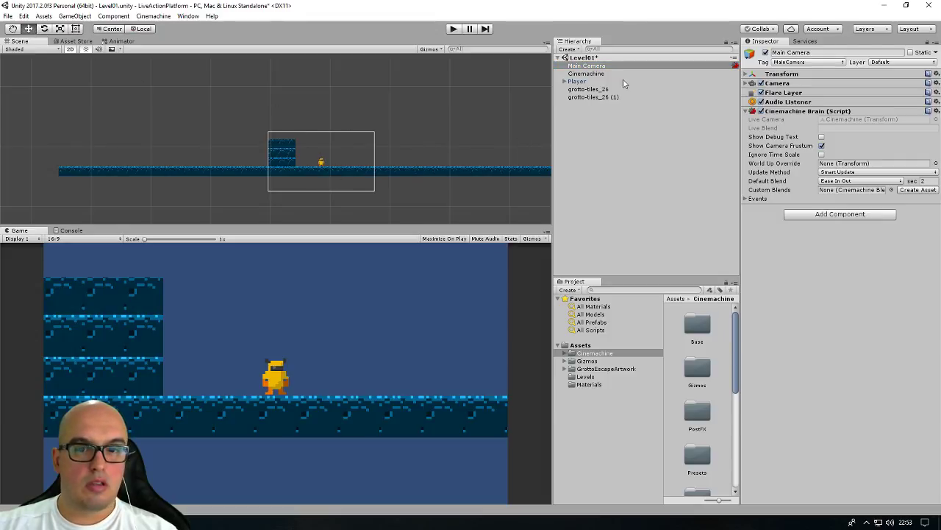
{"action": "left_click", "coordinate": [596, 66]}
{"action": "left_click", "coordinate": [355, 162]}
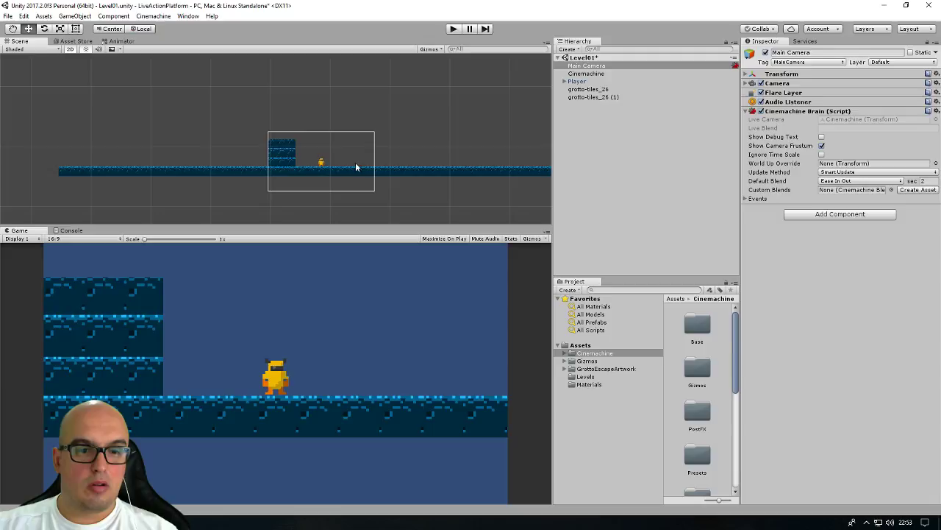
{"action": "left_click", "coordinate": [746, 75]}
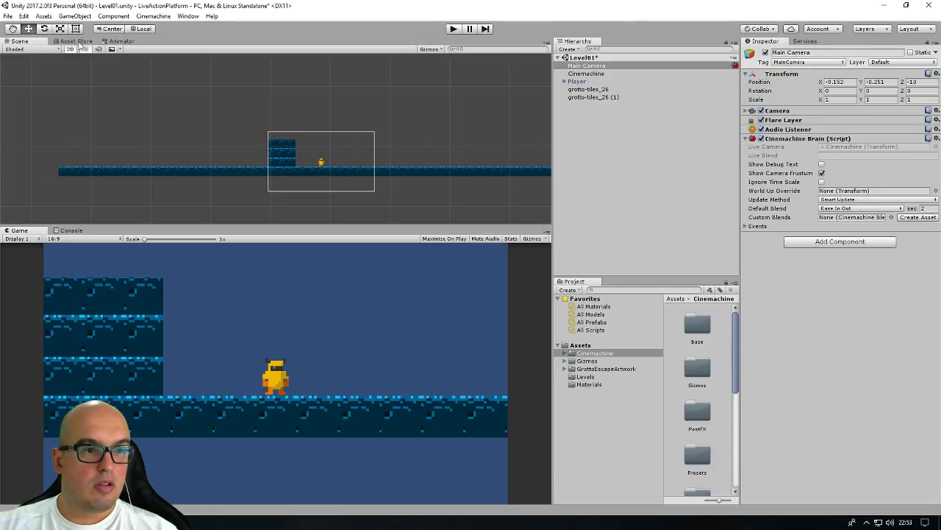
{"action": "scroll", "coordinate": [401, 153], "scroll_direction": "down", "scroll_amount": 3}
{"action": "scroll", "coordinate": [361, 199], "scroll_direction": "down", "scroll_amount": 2}
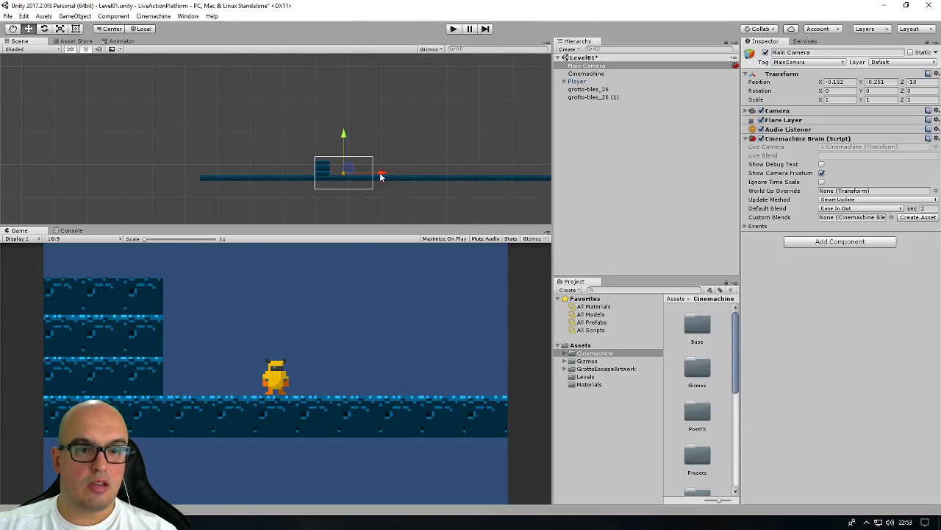
{"action": "middle_click_drag", "start_coordinate": [381, 177], "coordinate": [380, 151]}
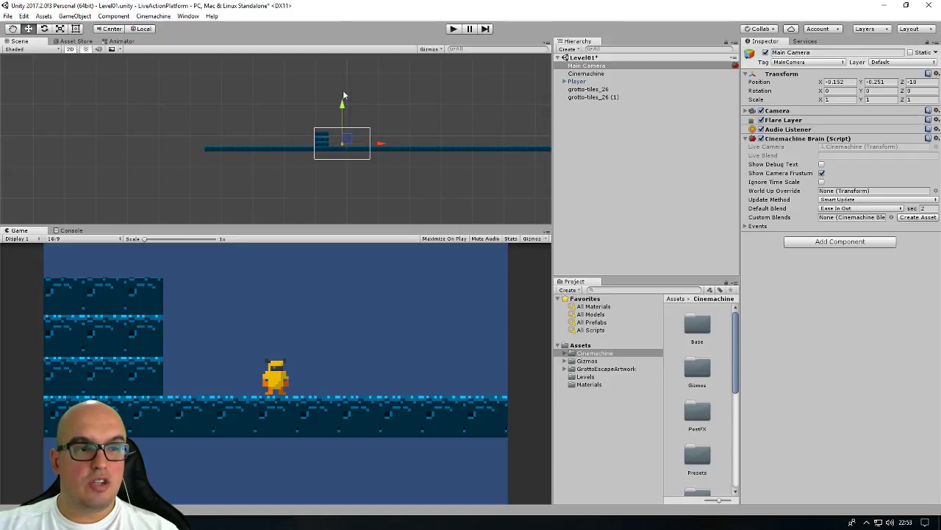
Set the Cinemachine camera's position to X -0.152, Y -0.251, matching the Main Camera
{"action": "left_click", "coordinate": [579, 74]}
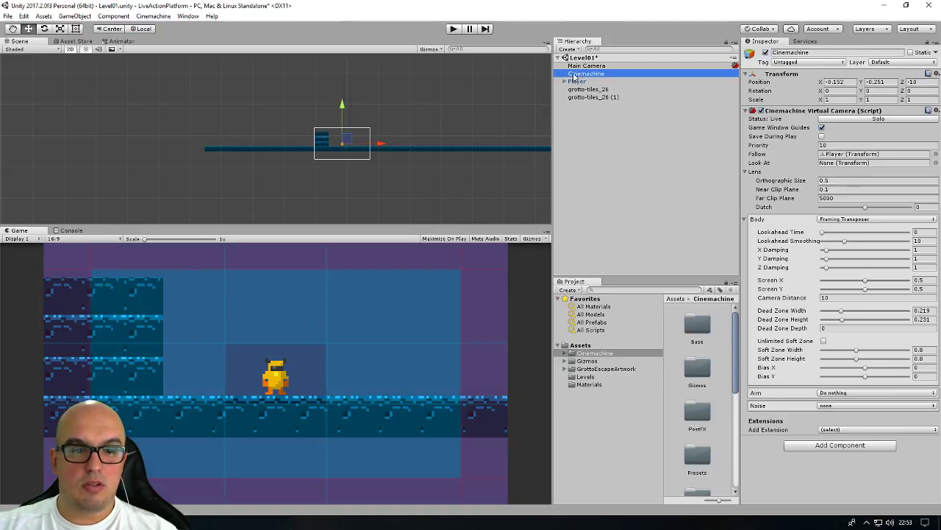
{"action": "left_click_drag", "start_coordinate": [354, 127], "coordinate": [346, 143]}
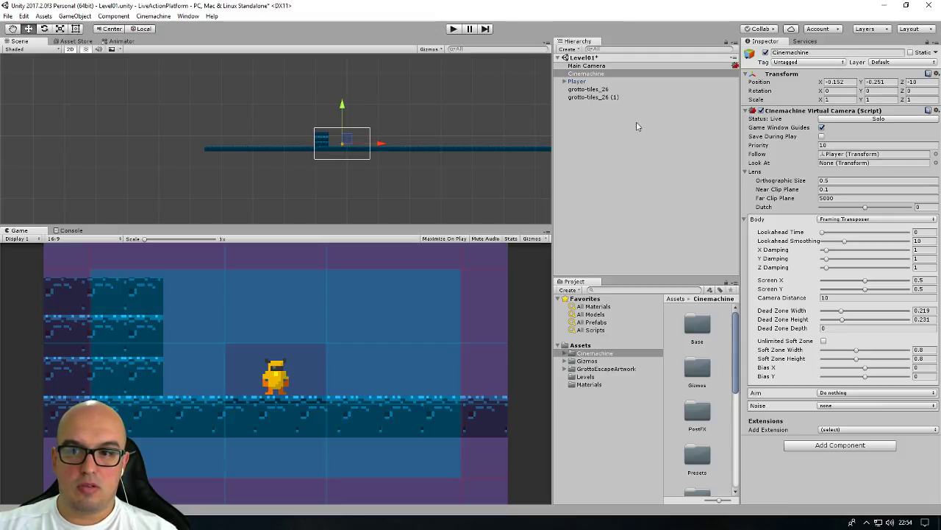
{"action": "left_click", "coordinate": [842, 82]}
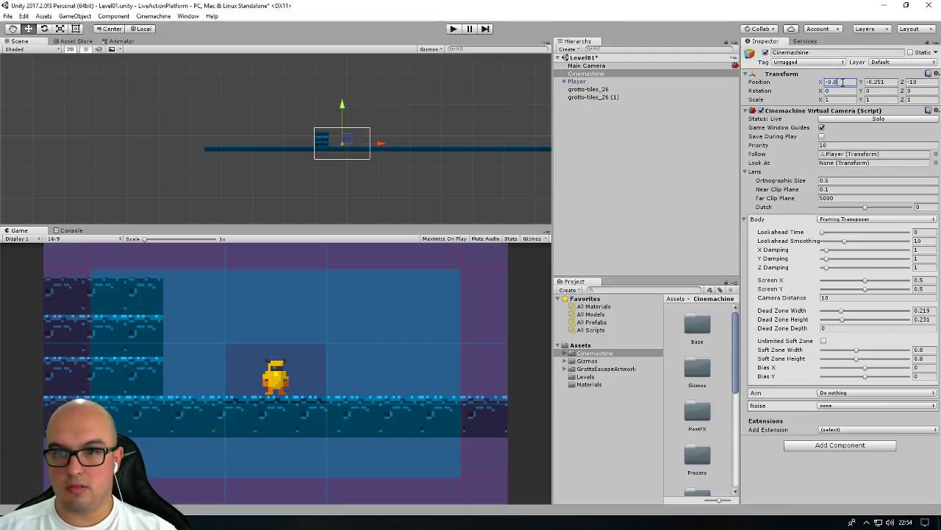
{"action": "key", "text": "Tab"}
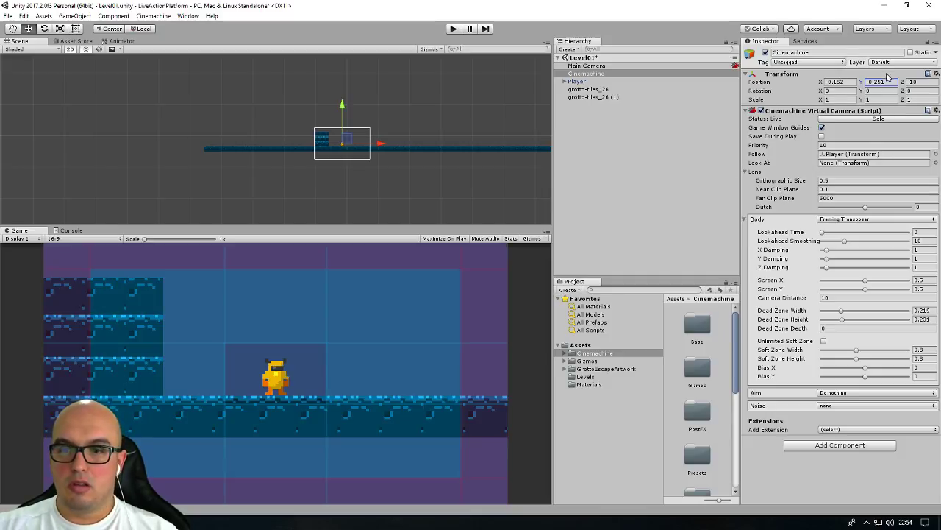
{"action": "key", "text": "Return"}
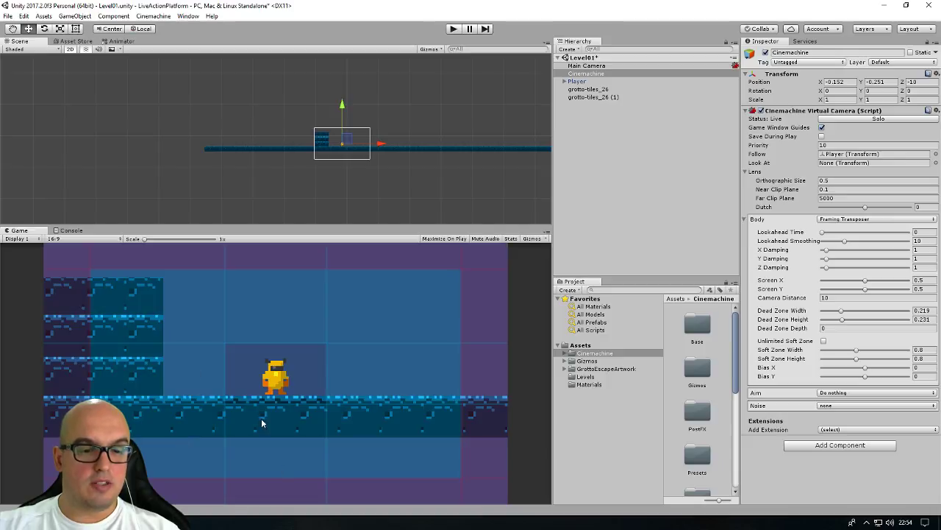
{"action": "left_click", "coordinate": [580, 66]}
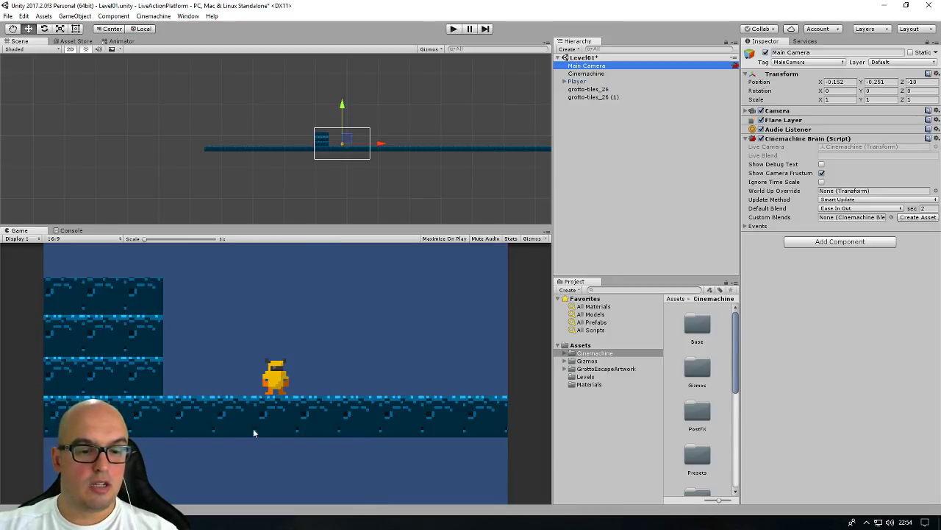
Give the Cinemachine virtual camera a CinemachineConfiner extension in Confine 2D mode with Damping 0
{"action": "left_click", "coordinate": [610, 135]}
{"action": "left_click", "coordinate": [583, 74]}
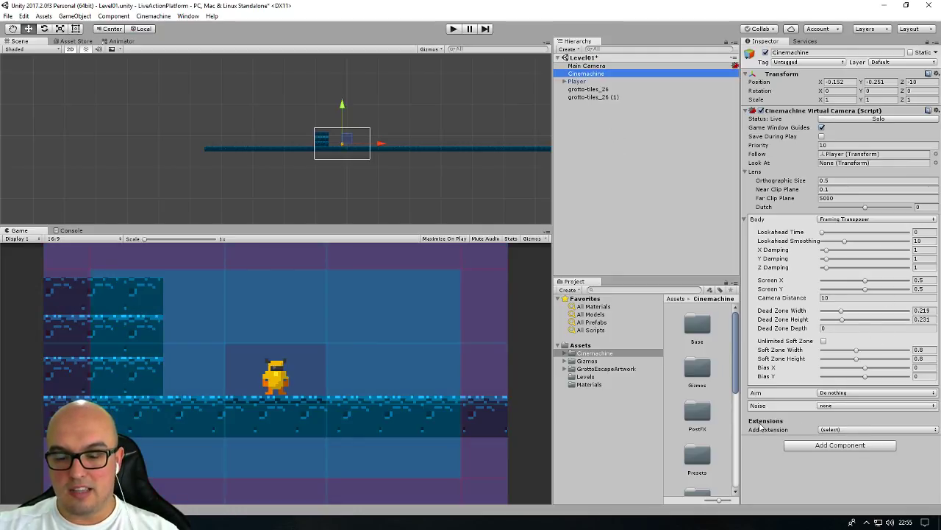
{"action": "left_click", "coordinate": [833, 429]}
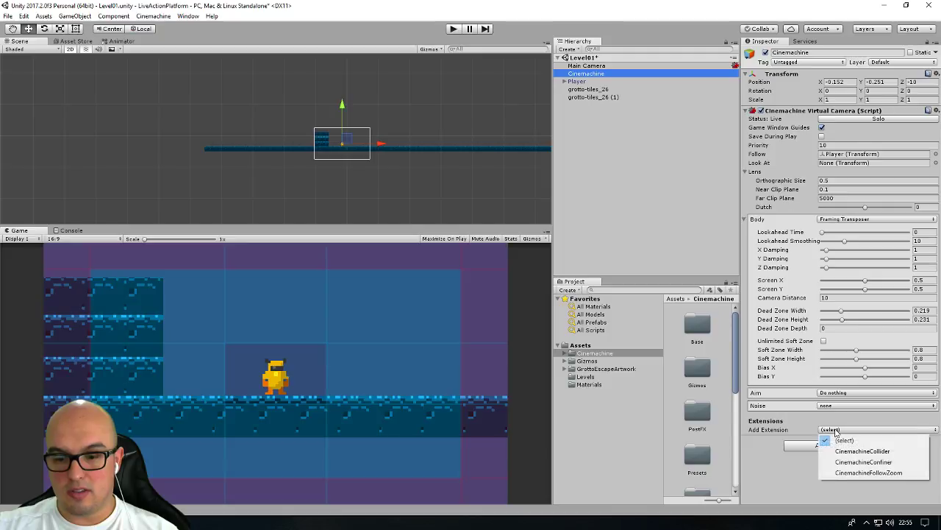
{"action": "left_click", "coordinate": [865, 462]}
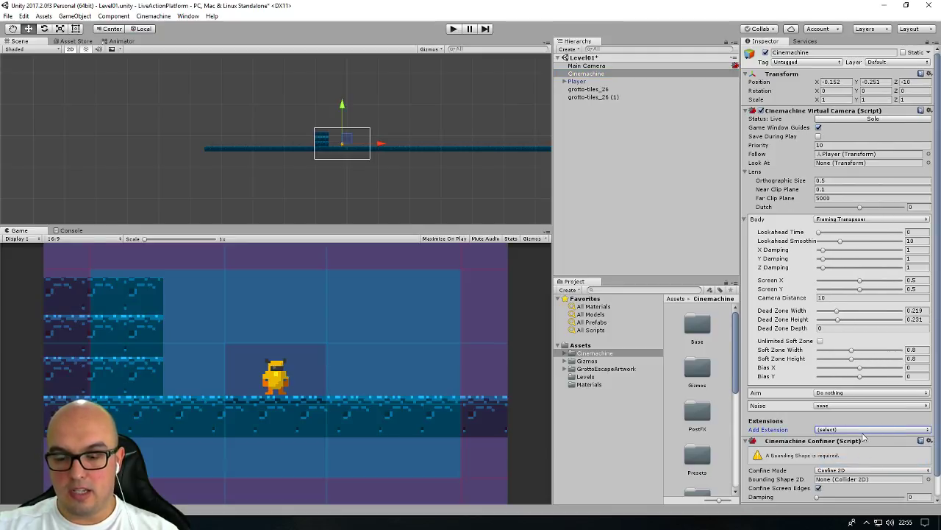
{"action": "left_click_drag", "start_coordinate": [939, 296], "coordinate": [937, 352]}
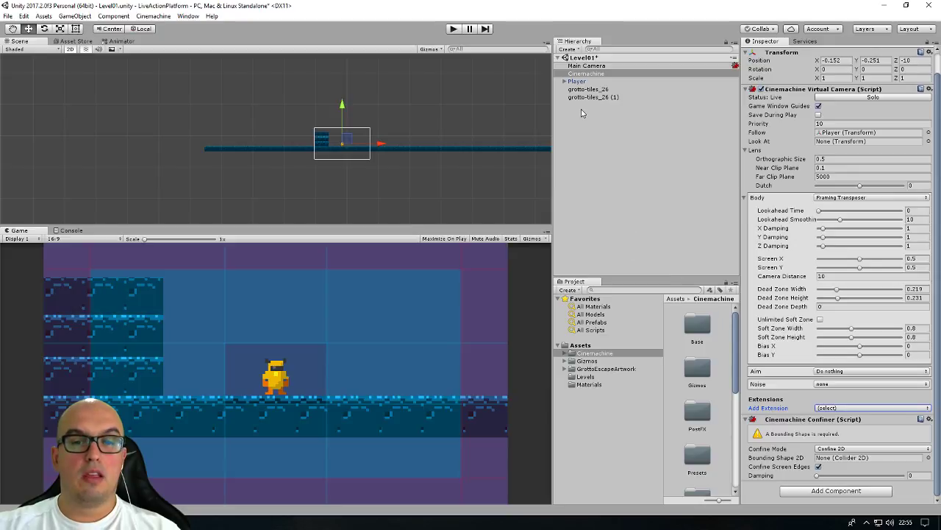
Create an empty GameObject in the Level01 Hierarchy and rename it 'Limite'
{"action": "left_click", "coordinate": [588, 127]}
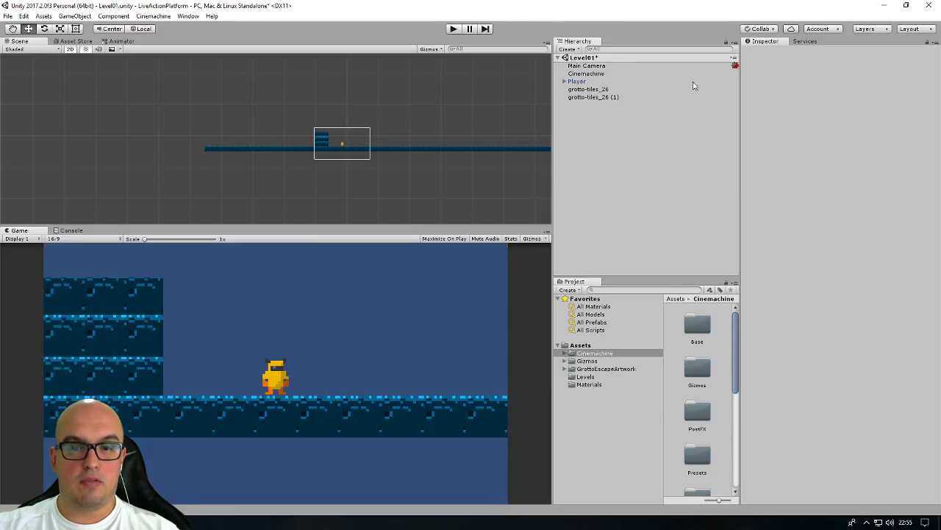
{"action": "right_click", "coordinate": [587, 140]}
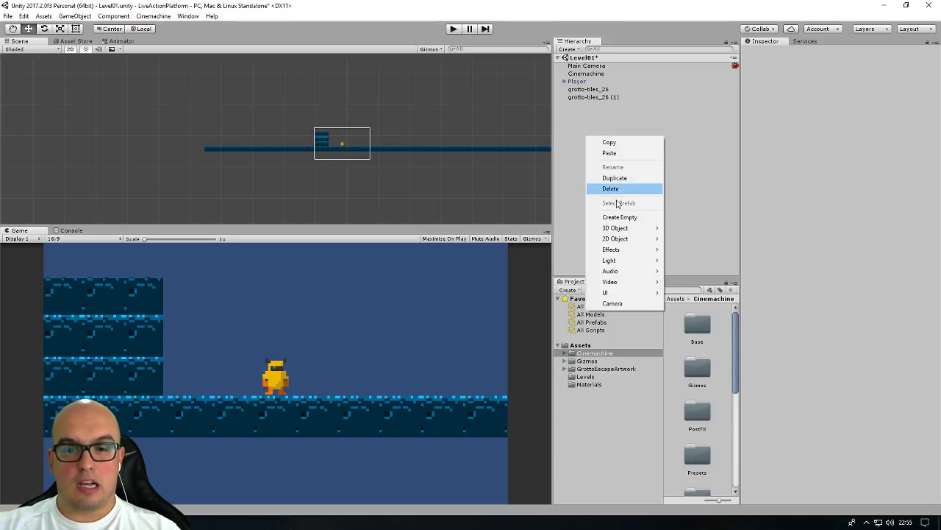
{"action": "left_click", "coordinate": [626, 222]}
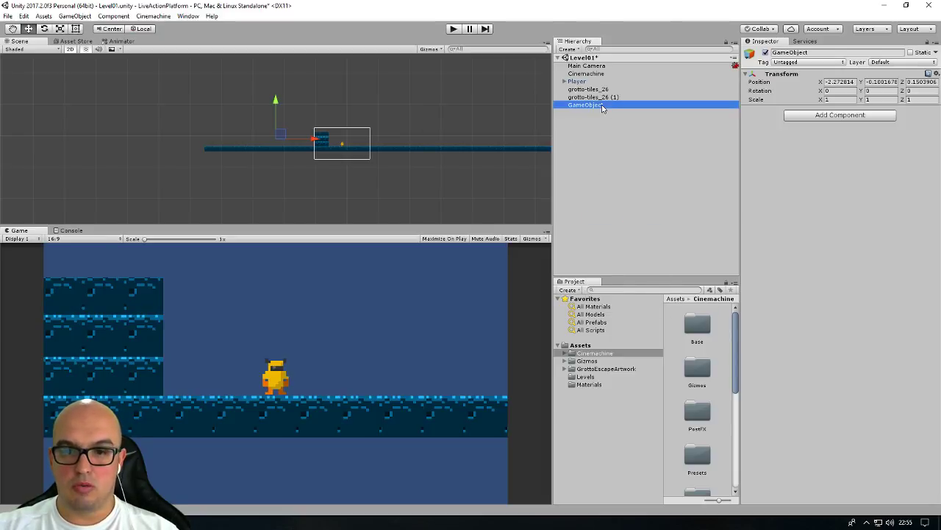
{"action": "left_click", "coordinate": [817, 53]}
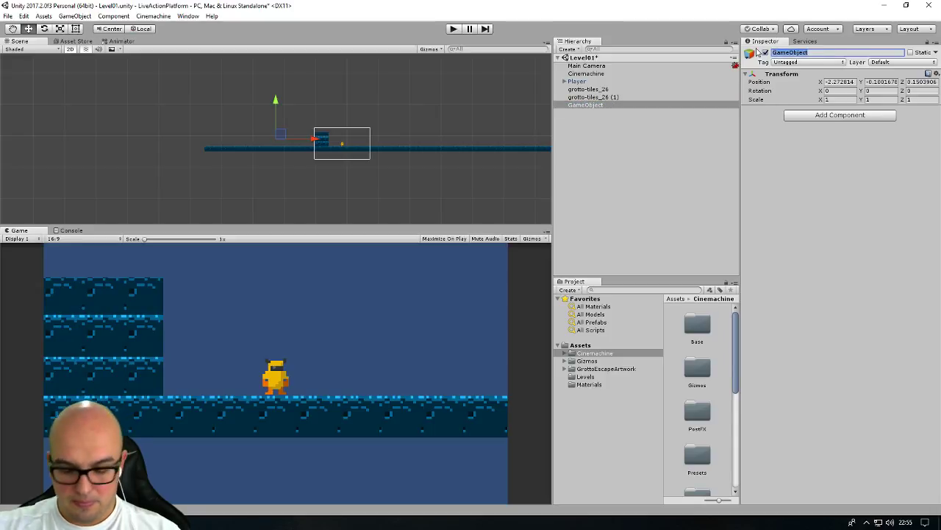
{"action": "type", "text": "Limite"}
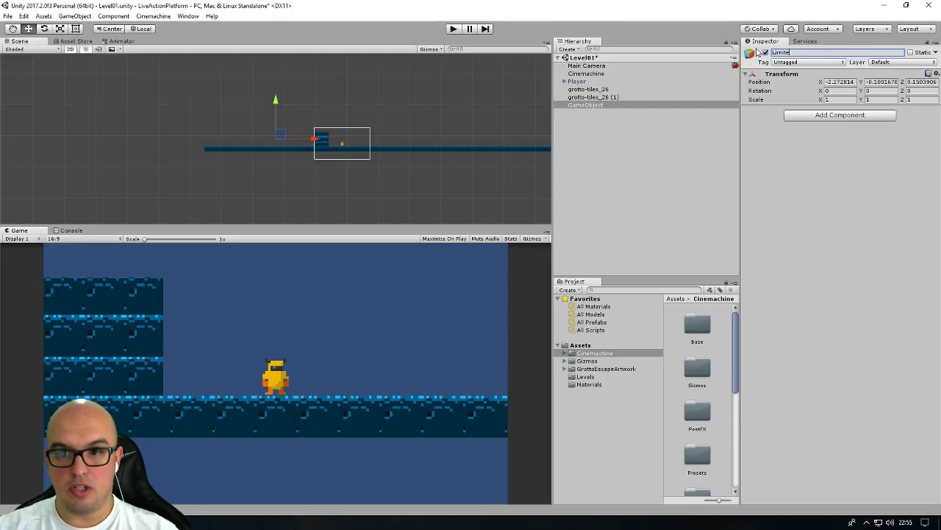
{"action": "left_click", "coordinate": [577, 106]}
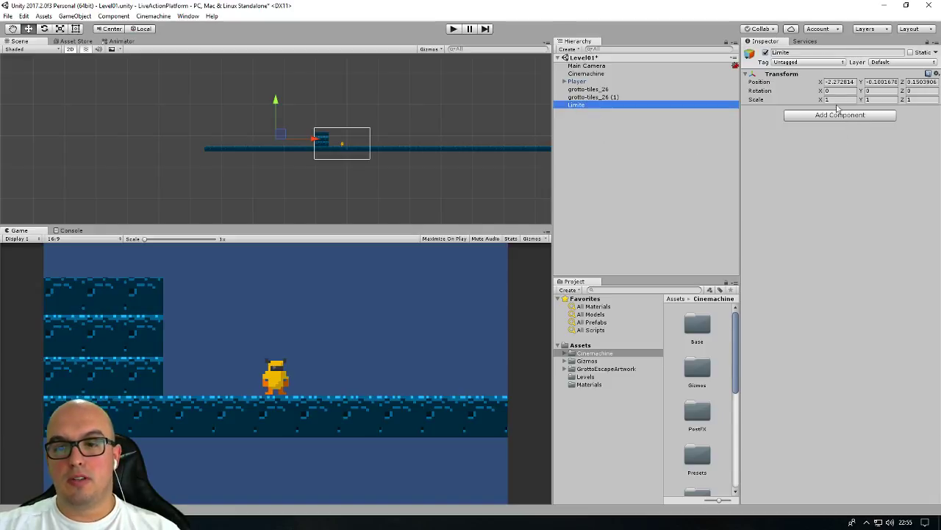
Add a Physics 2D Polygon Collider 2D component to Limite
{"action": "left_click", "coordinate": [816, 116]}
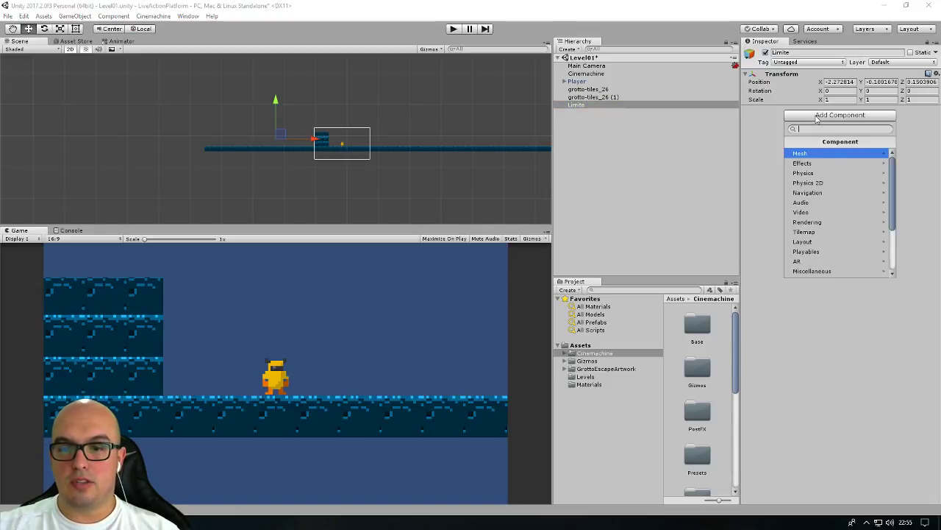
{"action": "left_click", "coordinate": [814, 183]}
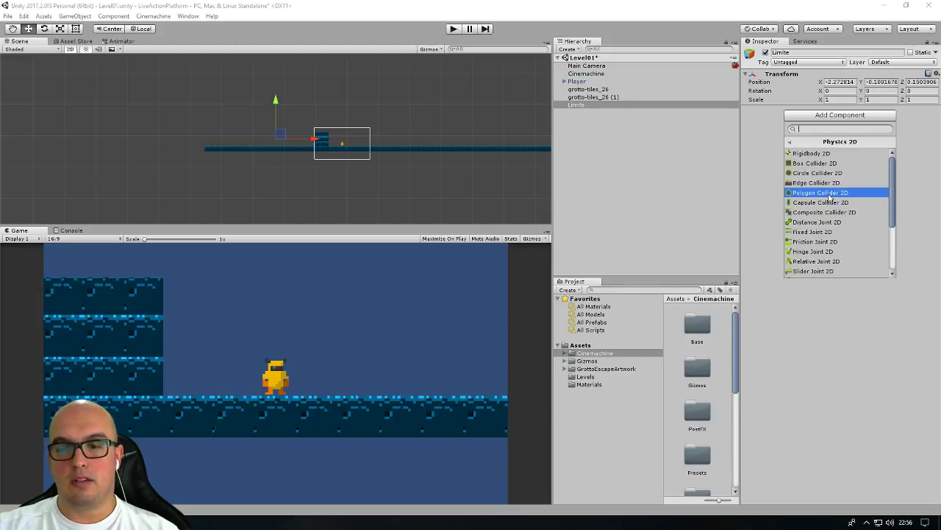
{"action": "left_click", "coordinate": [829, 195]}
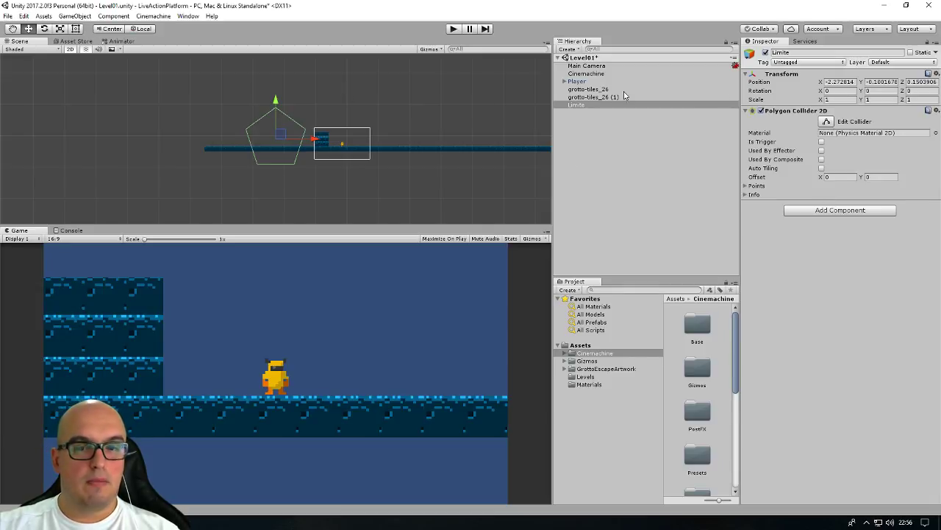
Edit the collider, stretching its right corners outward and straightening its left side
{"action": "left_click", "coordinate": [826, 121]}
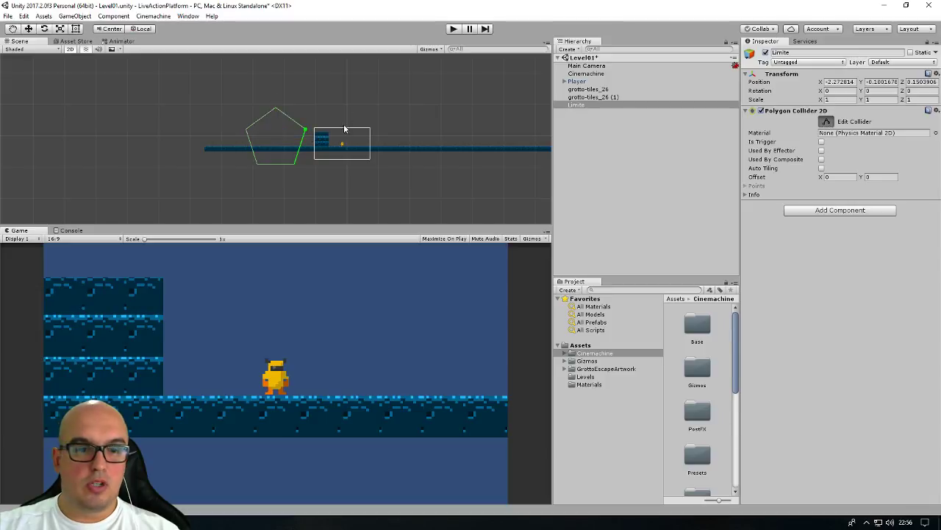
{"action": "left_click_drag", "start_coordinate": [294, 165], "coordinate": [458, 150]}
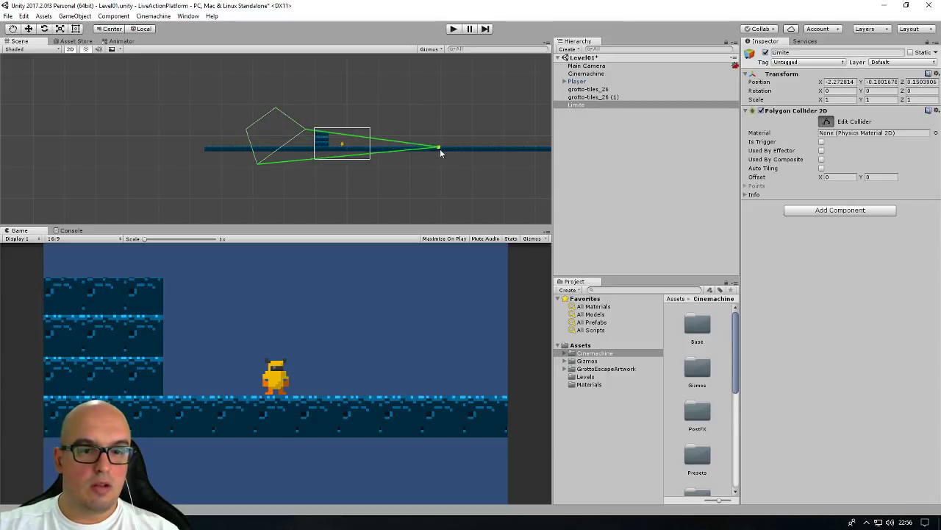
{"action": "left_click_drag", "start_coordinate": [306, 131], "coordinate": [459, 107]}
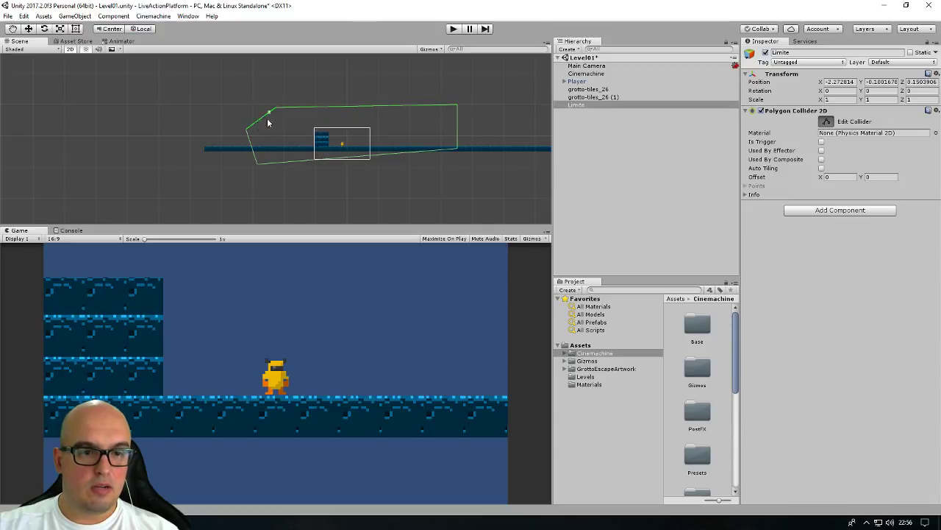
{"action": "left_click_drag", "start_coordinate": [247, 130], "coordinate": [272, 128]}
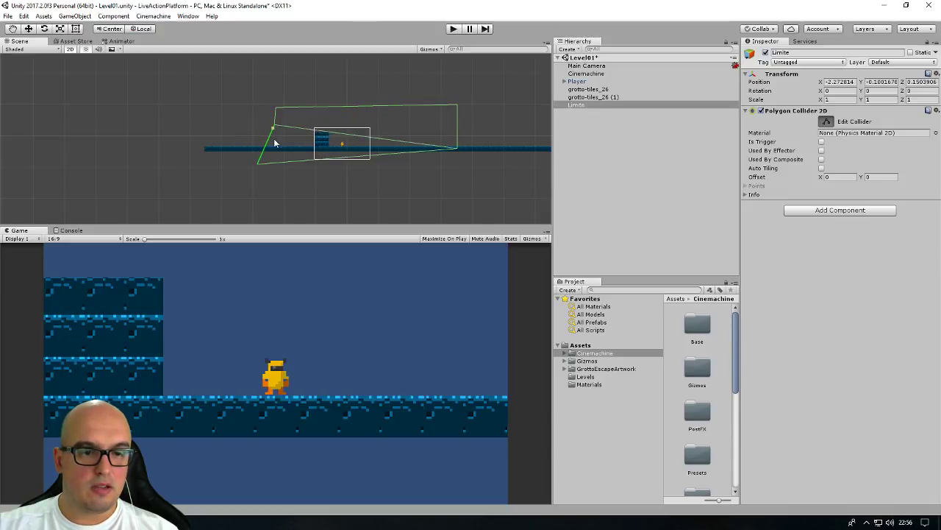
{"action": "left_click_drag", "start_coordinate": [258, 163], "coordinate": [277, 149]}
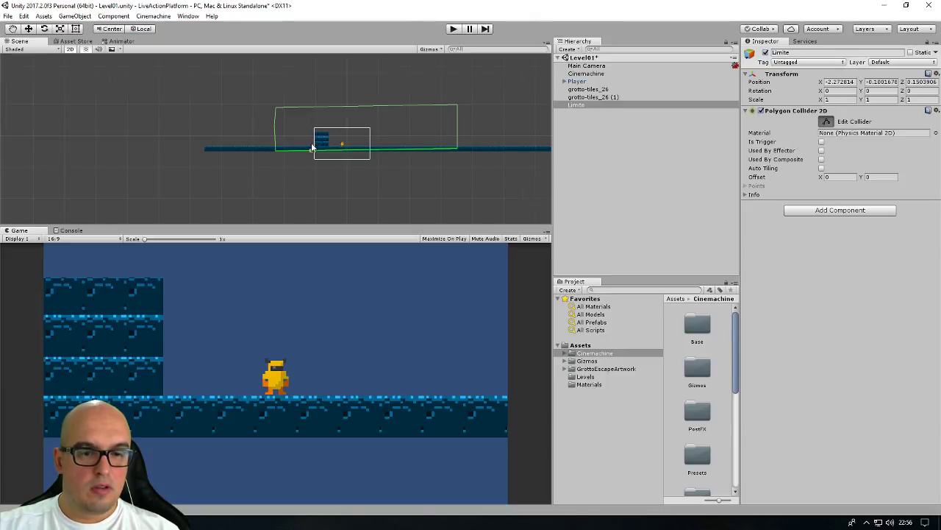
Align the collider's bottom-left corner with the ground line and level its top edge
{"action": "scroll", "coordinate": [314, 148], "scroll_direction": "up", "scroll_amount": 3}
{"action": "scroll", "coordinate": [486, 166], "scroll_direction": "up", "scroll_amount": 1}
{"action": "middle_click_drag", "start_coordinate": [486, 167], "coordinate": [357, 160]}
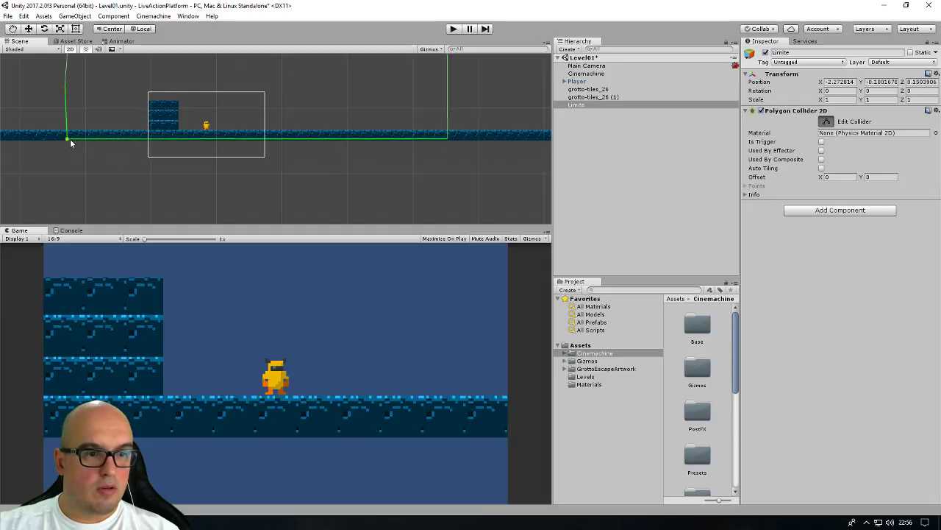
{"action": "left_click_drag", "start_coordinate": [68, 138], "coordinate": [70, 140]}
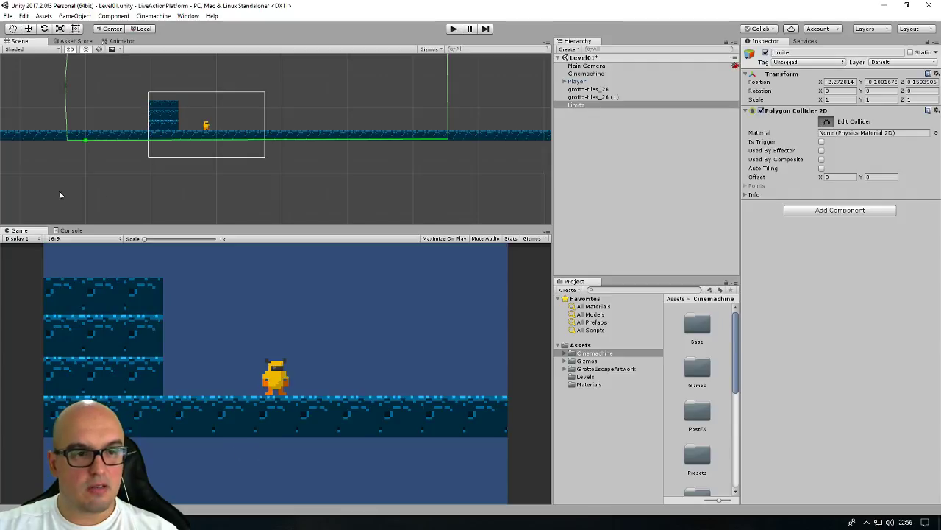
{"action": "scroll", "coordinate": [118, 176], "scroll_direction": "up", "scroll_amount": 2}
{"action": "scroll", "coordinate": [132, 175], "scroll_direction": "down", "scroll_amount": 3}
{"action": "scroll", "coordinate": [171, 171], "scroll_direction": "down", "scroll_amount": 2}
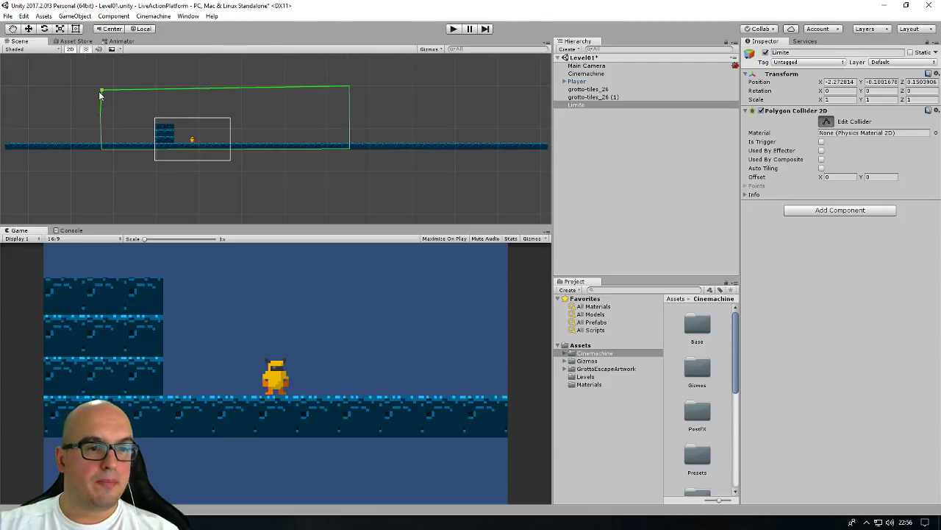
{"action": "left_click_drag", "start_coordinate": [100, 91], "coordinate": [101, 87]}
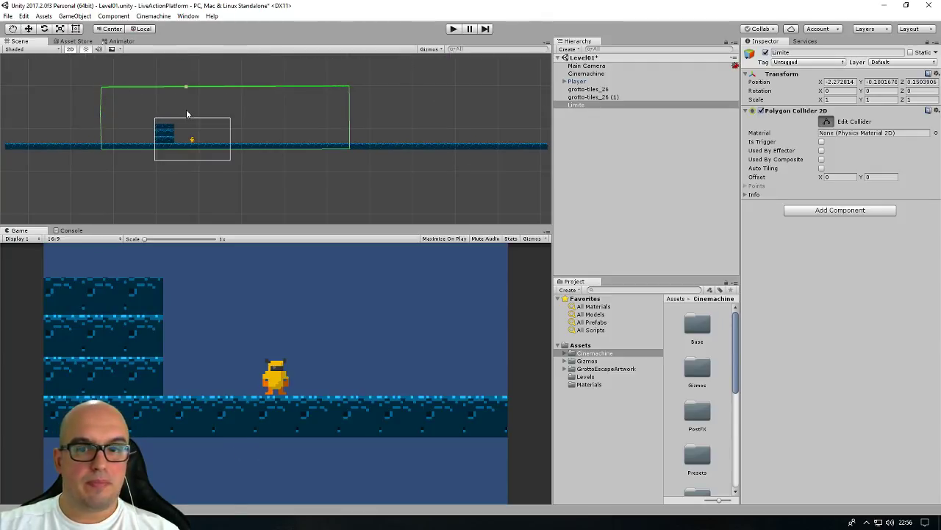
{"action": "left_click", "coordinate": [575, 105]}
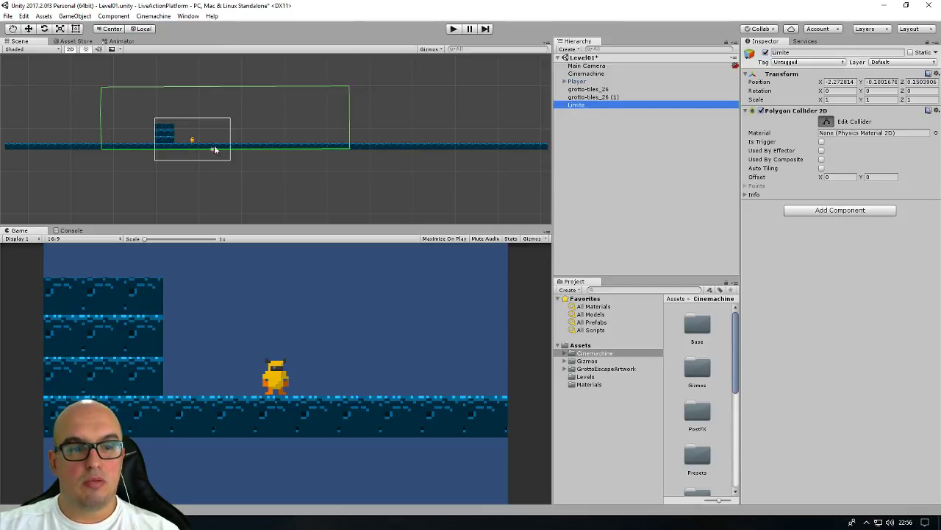
Run and stop a quick Play-mode test, then zoom and pan to frame the Limite bounds
{"action": "left_click", "coordinate": [454, 29]}
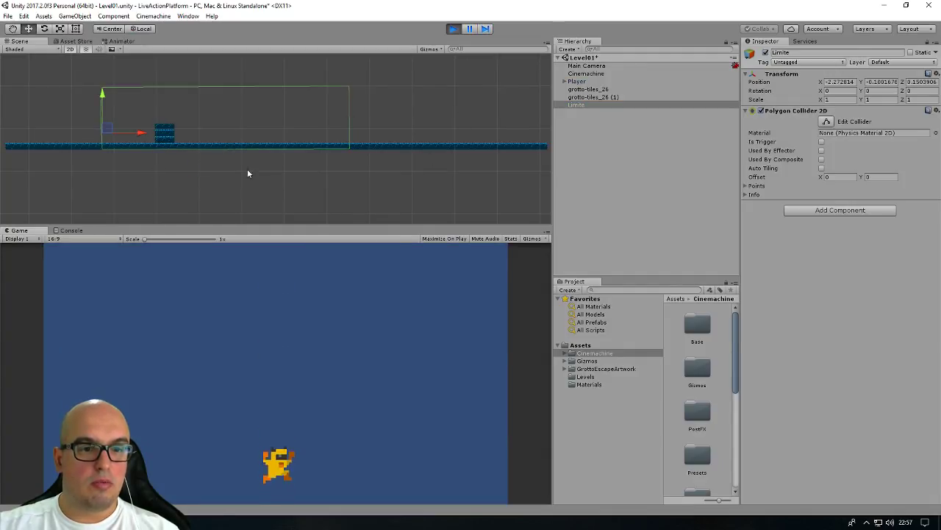
{"action": "left_click", "coordinate": [454, 30]}
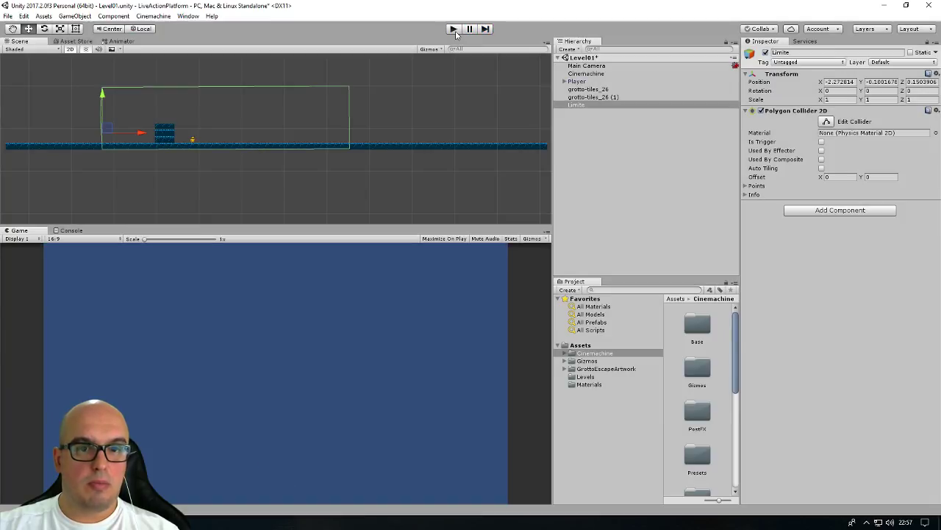
{"action": "scroll", "coordinate": [222, 176], "scroll_direction": "up", "scroll_amount": 2}
{"action": "scroll", "coordinate": [219, 132], "scroll_direction": "up", "scroll_amount": 2}
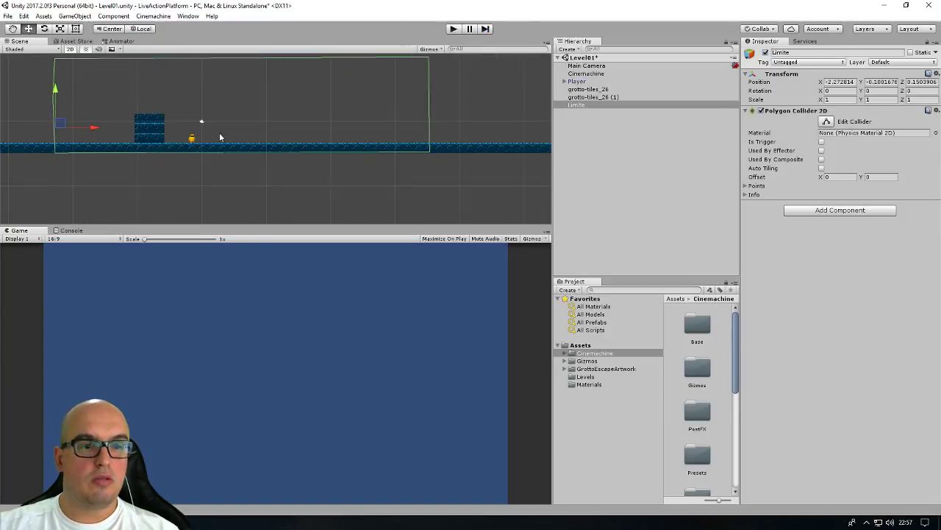
{"action": "scroll", "coordinate": [250, 119], "scroll_direction": "up", "scroll_amount": 3}
{"action": "middle_click_drag", "start_coordinate": [279, 117], "coordinate": [332, 128]}
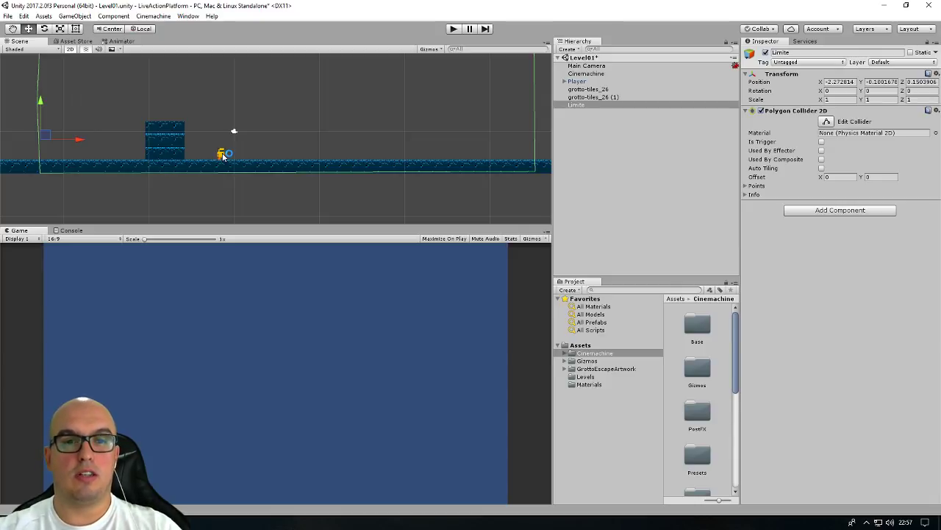
{"action": "scroll", "coordinate": [283, 149], "scroll_direction": "up", "scroll_amount": 2}
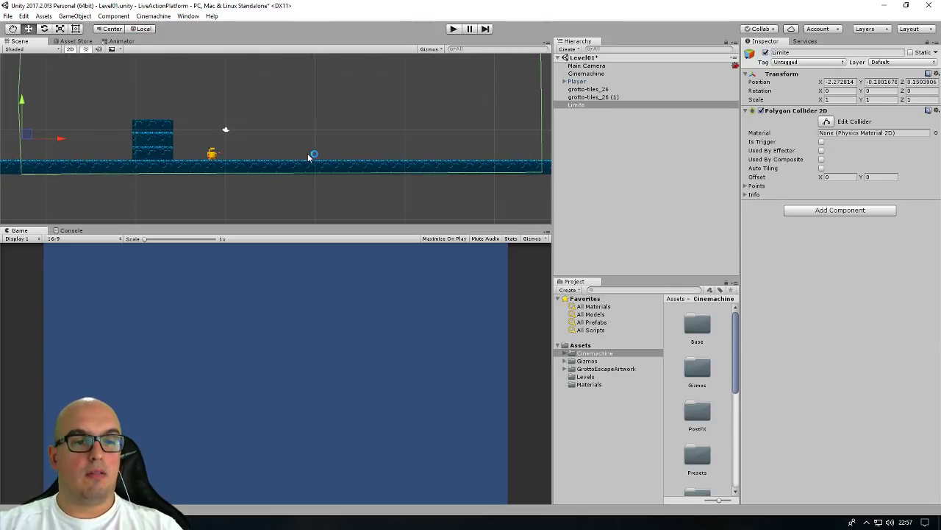
{"action": "scroll", "coordinate": [298, 154], "scroll_direction": "down", "scroll_amount": 3}
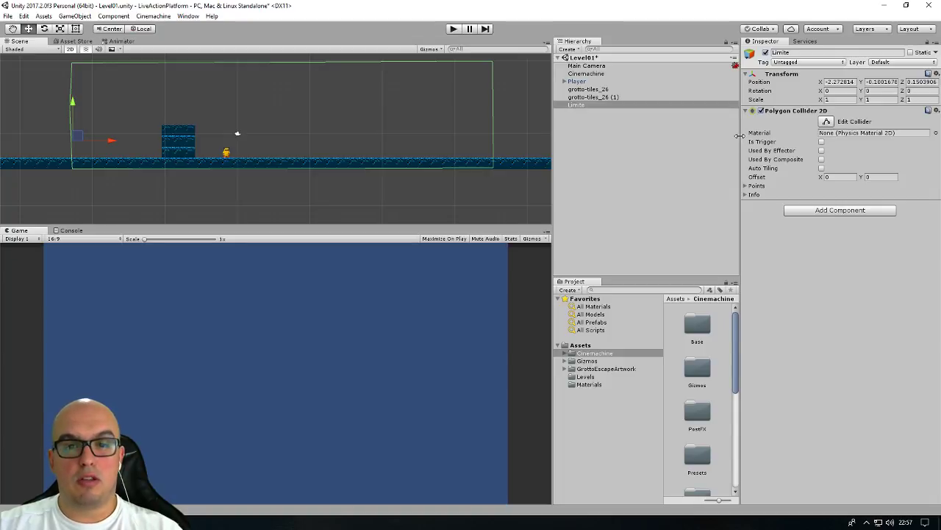
Set up the LimiteCamera user layer (User Layer 12) in Tags & Layers
{"action": "left_click", "coordinate": [886, 63]}
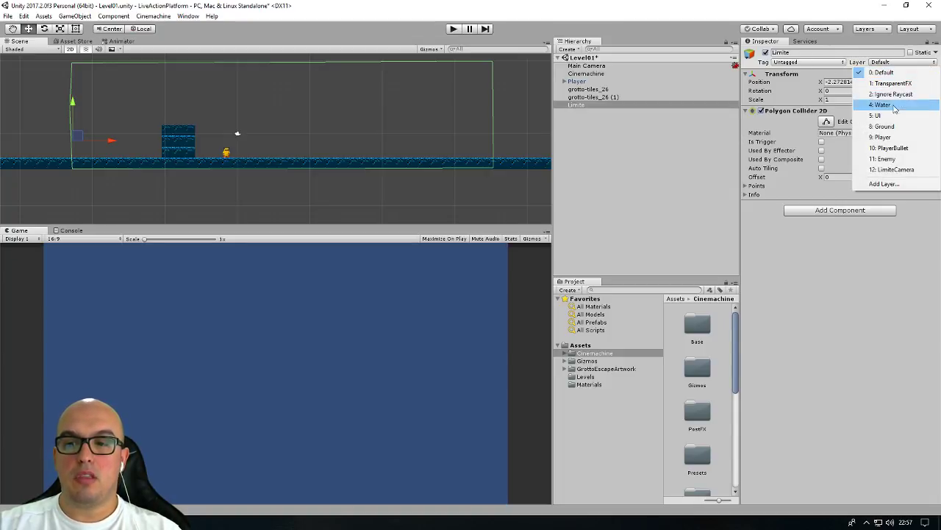
{"action": "left_click", "coordinate": [885, 183]}
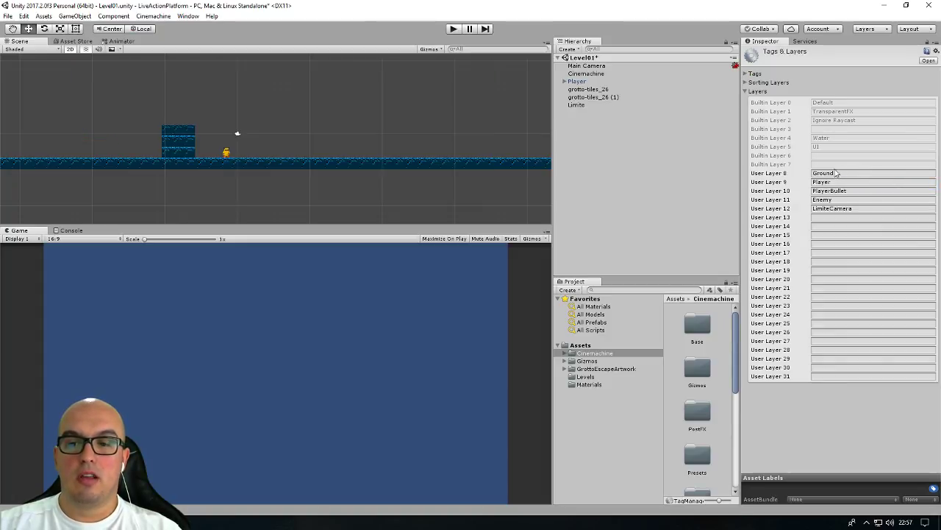
{"action": "left_click", "coordinate": [856, 210]}
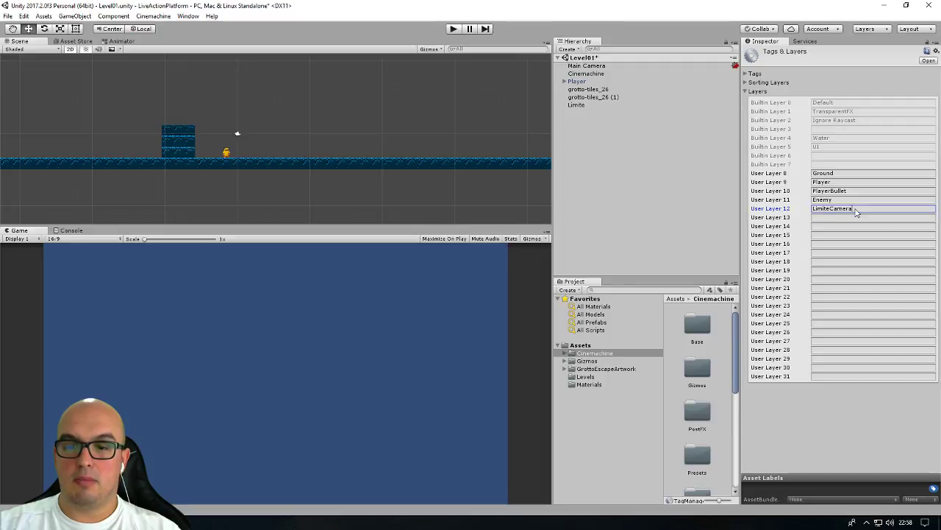
{"action": "double_click", "coordinate": [856, 209]}
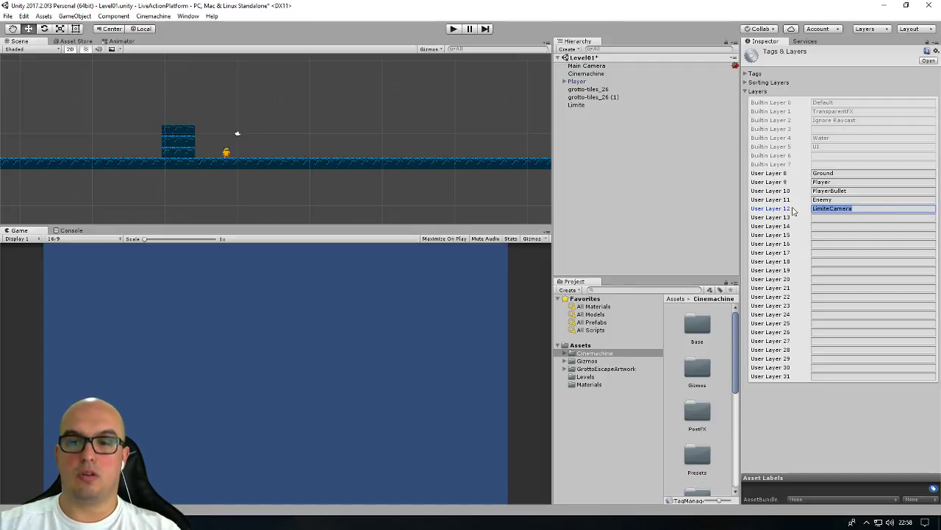
Assign the Limite object to the LimiteCamera layer
{"action": "left_click", "coordinate": [578, 107]}
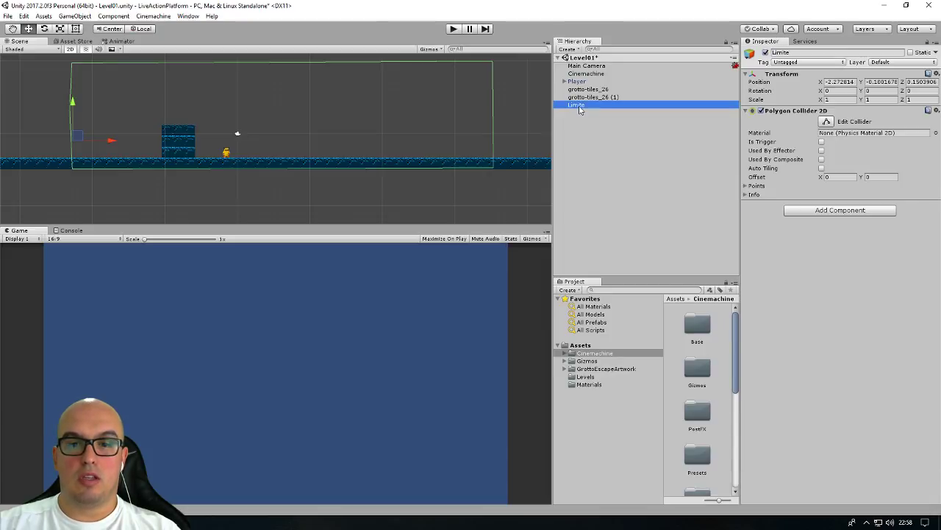
{"action": "left_click", "coordinate": [889, 63]}
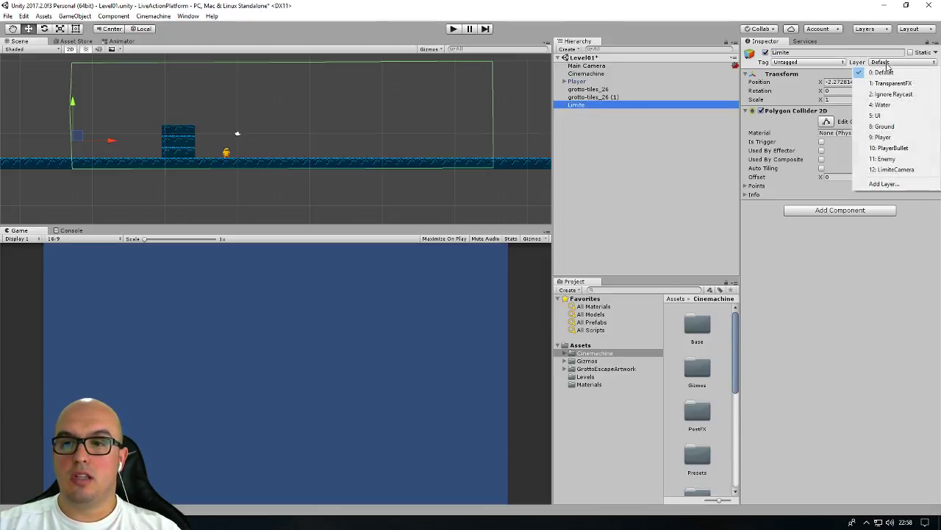
{"action": "left_click", "coordinate": [887, 171]}
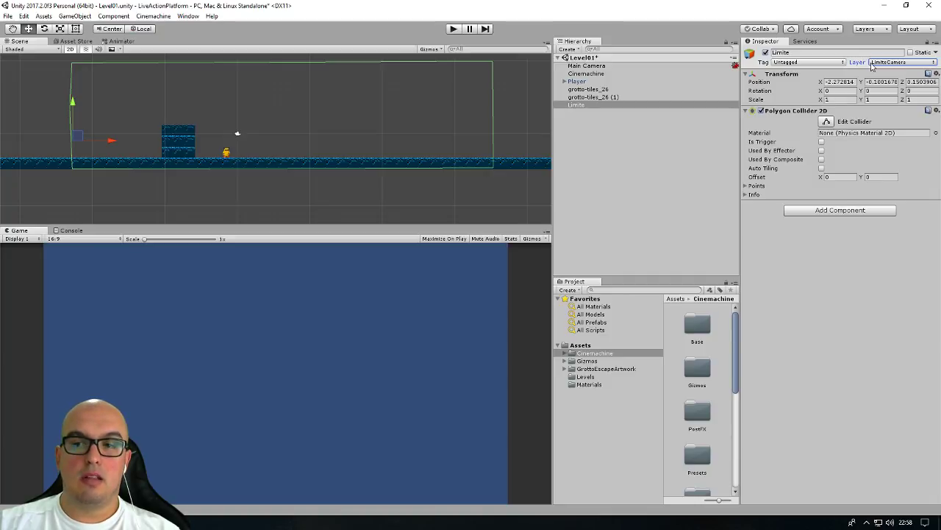
{"action": "left_click", "coordinate": [25, 16]}
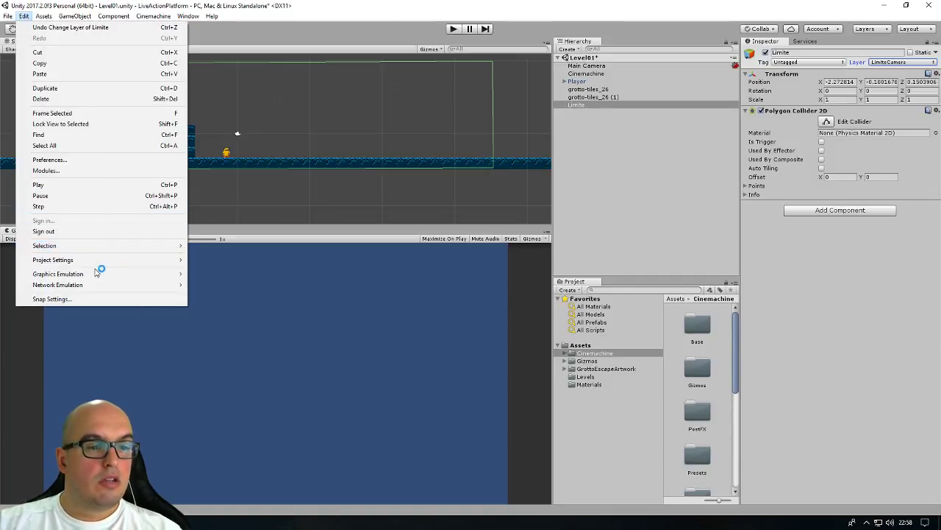
Open the Physics 2D project settings and untick LimiteCamera in the Layer Collision Matrix
{"action": "mouse_move", "coordinate": [109, 261]}
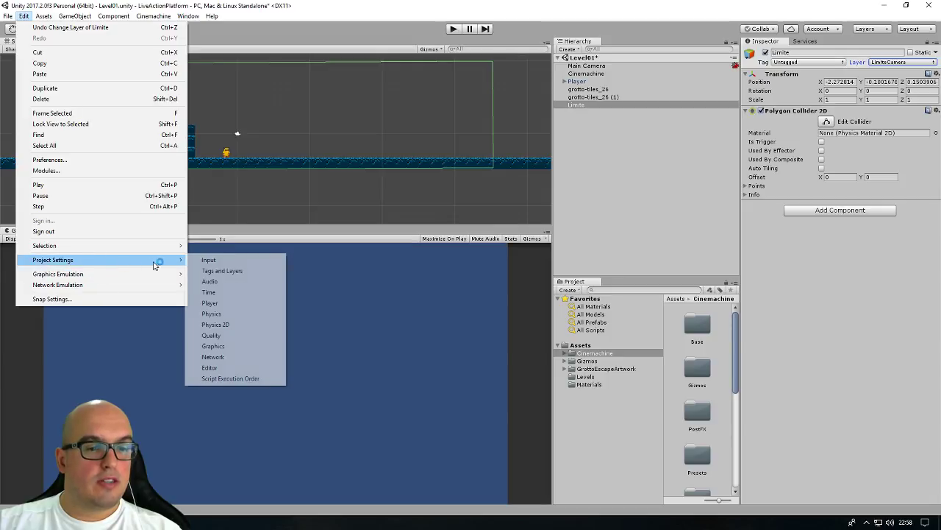
{"action": "left_click", "coordinate": [232, 327]}
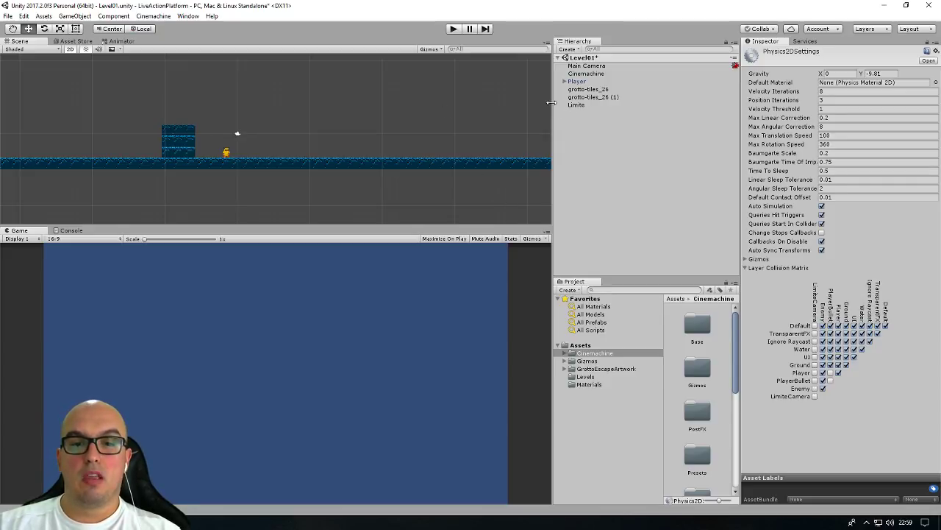
Add a CinemachineConfiner extension to the virtual camera, leaving Bounding Shape 2D as None
{"action": "left_click_drag", "start_coordinate": [551, 103], "coordinate": [562, 103]}
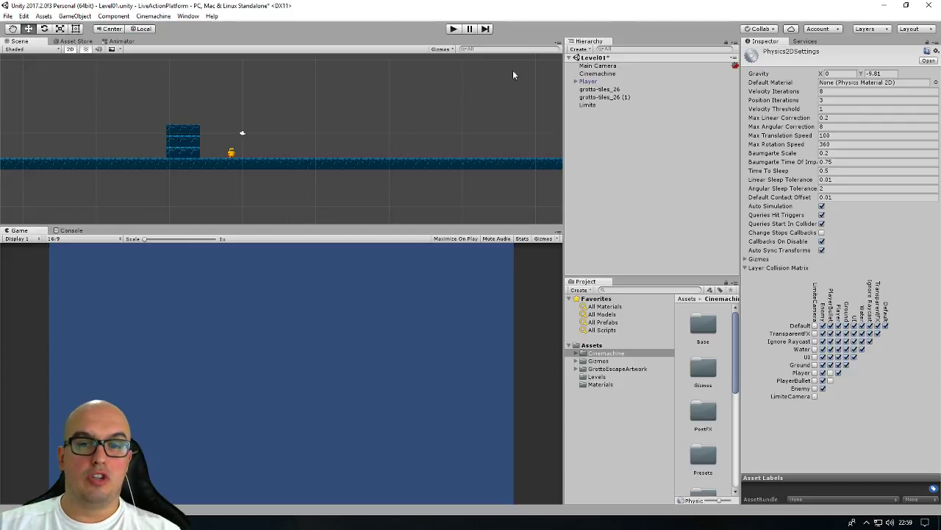
{"action": "left_click", "coordinate": [588, 105]}
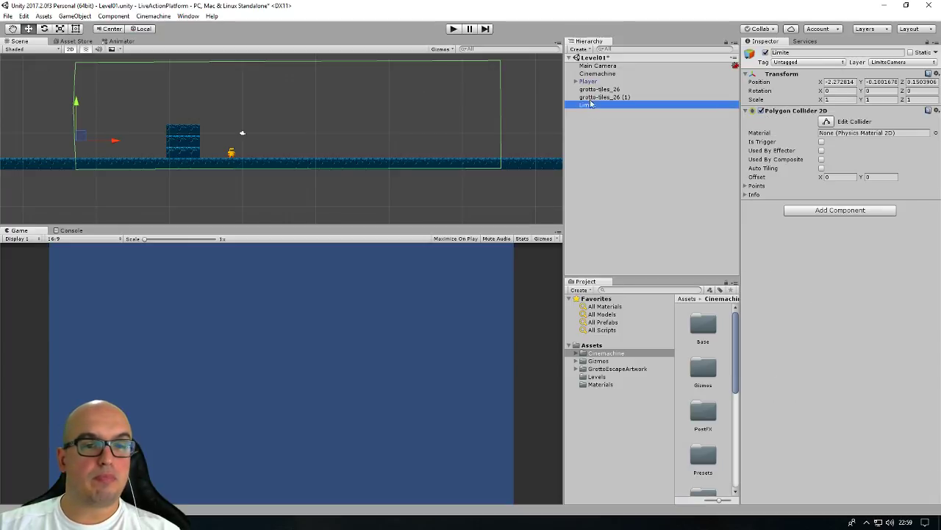
{"action": "left_click", "coordinate": [598, 77]}
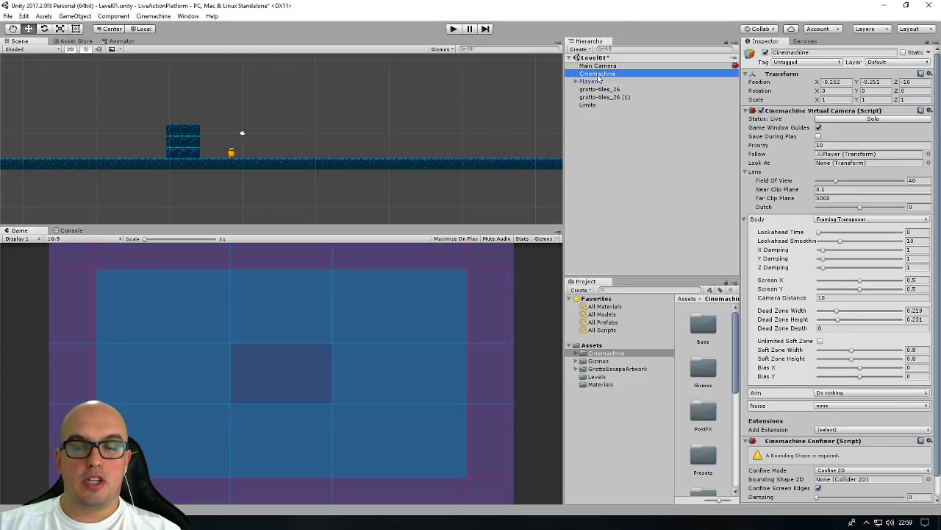
{"action": "left_click_drag", "start_coordinate": [938, 170], "coordinate": [940, 219]}
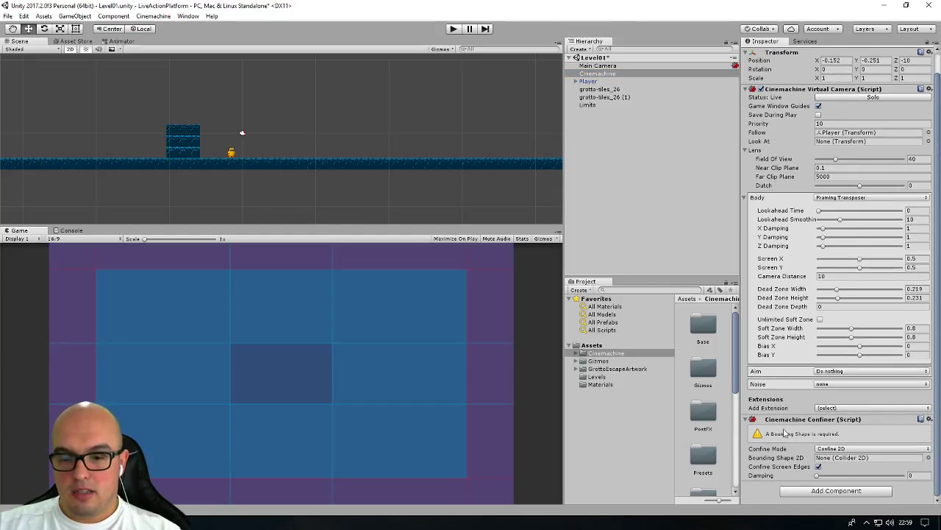
{"action": "left_click", "coordinate": [835, 409]}
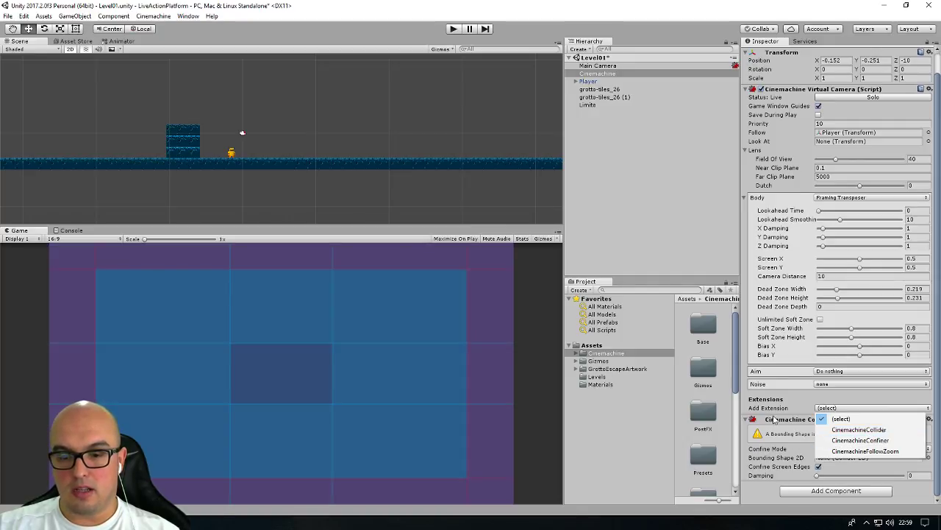
{"action": "left_click", "coordinate": [796, 409]}
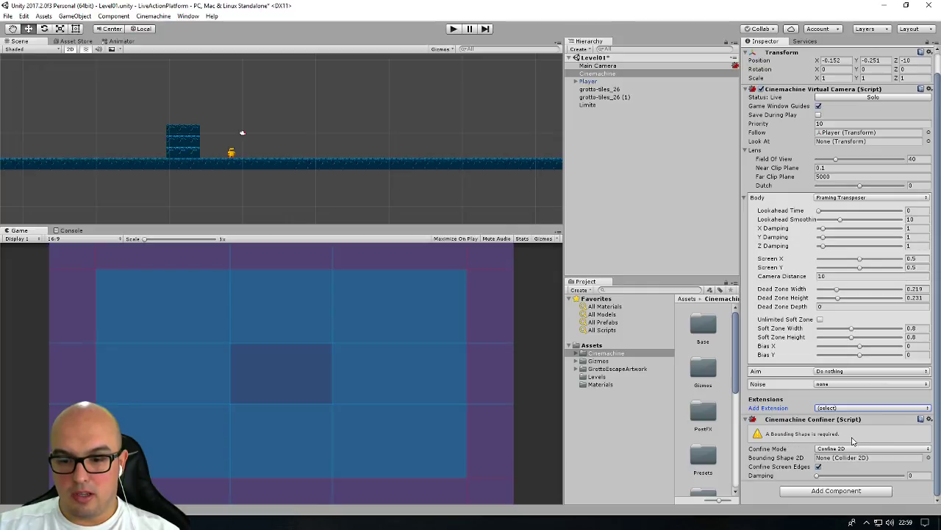
Set the Confiner's Bounding Shape 2D to Limite's Polygon Collider 2D
{"action": "left_click", "coordinate": [928, 457]}
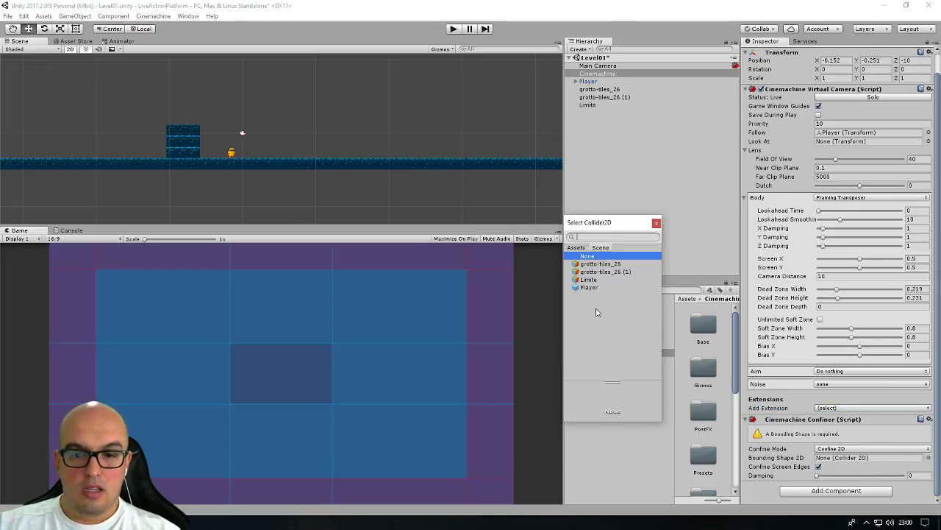
{"action": "left_click", "coordinate": [588, 280]}
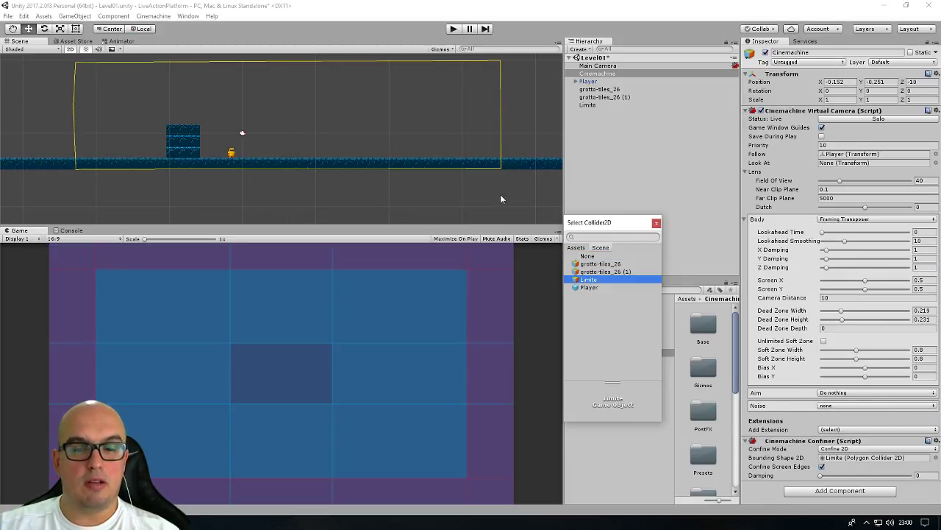
{"action": "left_click", "coordinate": [656, 223]}
{"action": "scroll", "coordinate": [426, 142], "scroll_direction": "down", "scroll_amount": 5}
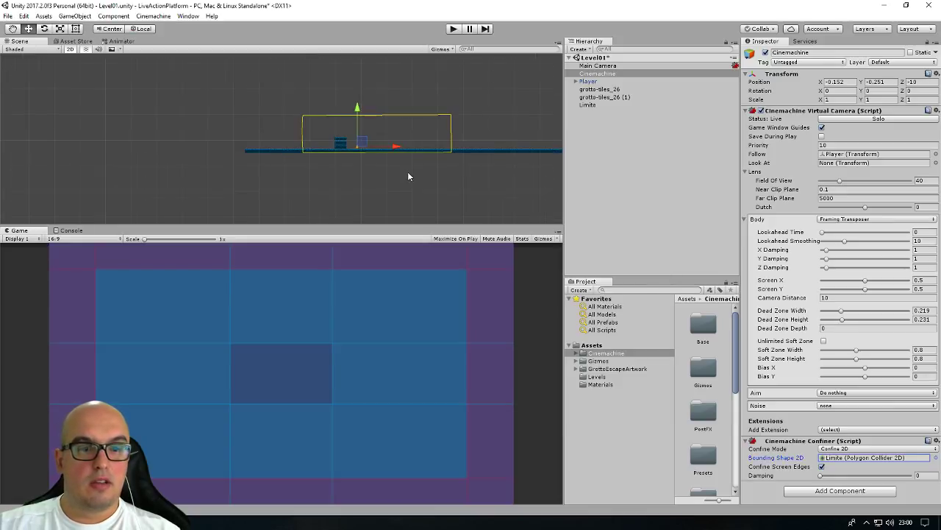
Check the Main Camera, Player and grotto-tiles_26 in turn, nudging the Main Camera slightly
{"action": "left_click", "coordinate": [596, 75]}
{"action": "left_click", "coordinate": [599, 65]}
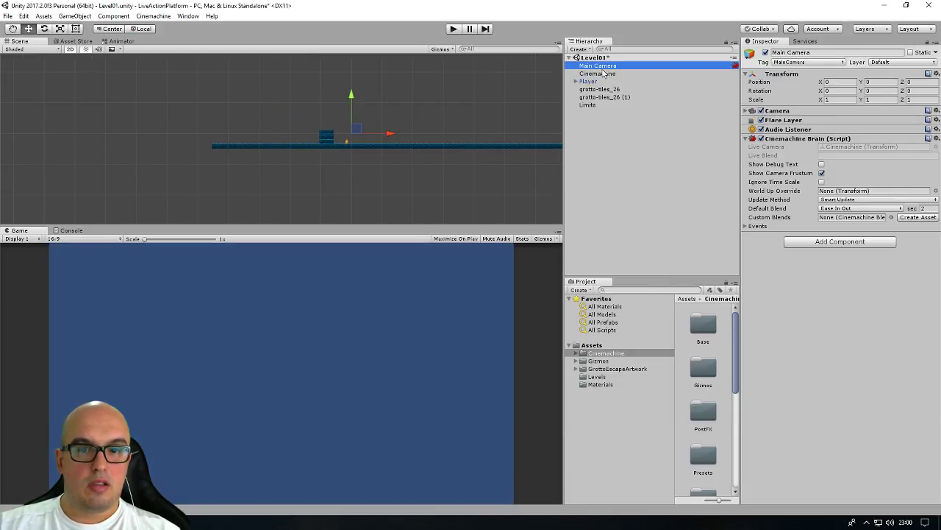
{"action": "left_click", "coordinate": [607, 89]}
{"action": "left_click", "coordinate": [600, 97]}
{"action": "left_click", "coordinate": [589, 81]}
{"action": "left_click", "coordinate": [597, 73]}
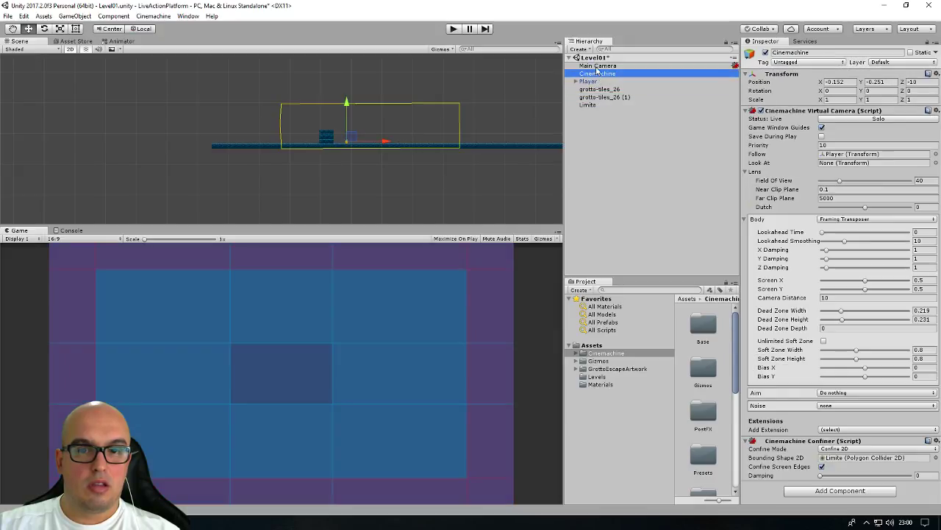
{"action": "left_click", "coordinate": [598, 66]}
{"action": "scroll", "coordinate": [404, 116], "scroll_direction": "down", "scroll_amount": 2}
{"action": "left_click_drag", "start_coordinate": [352, 135], "coordinate": [368, 143]}
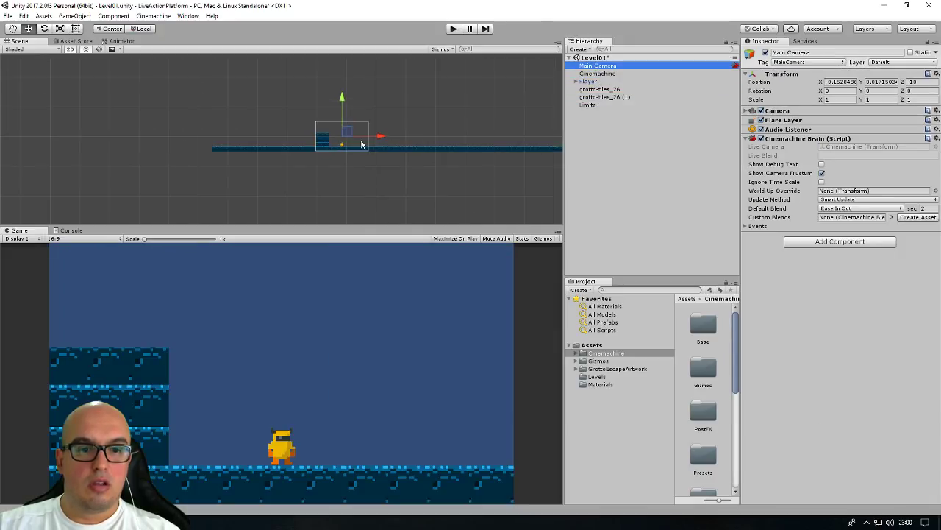
{"action": "scroll", "coordinate": [367, 143], "scroll_direction": "down", "scroll_amount": 1}
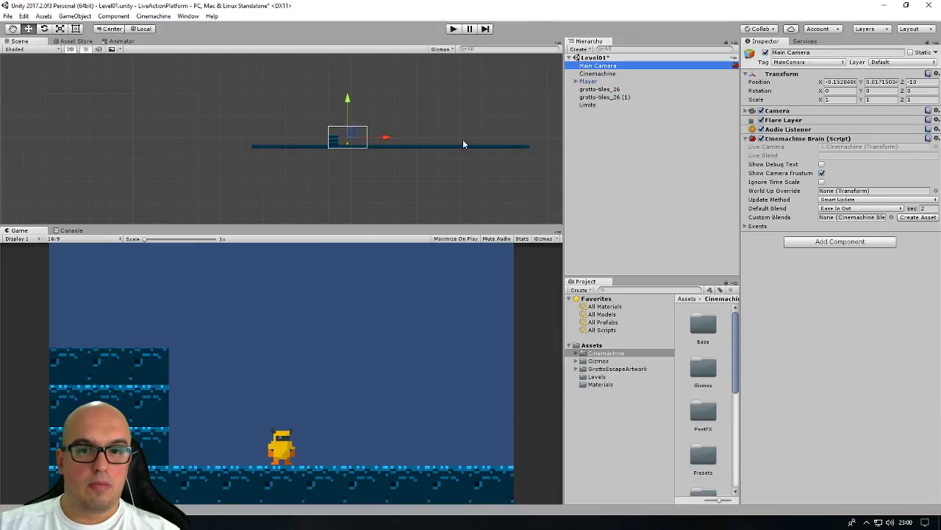
Re-center the scene and re-inspect the virtual camera, Player and Limite collider
{"action": "left_click", "coordinate": [592, 73]}
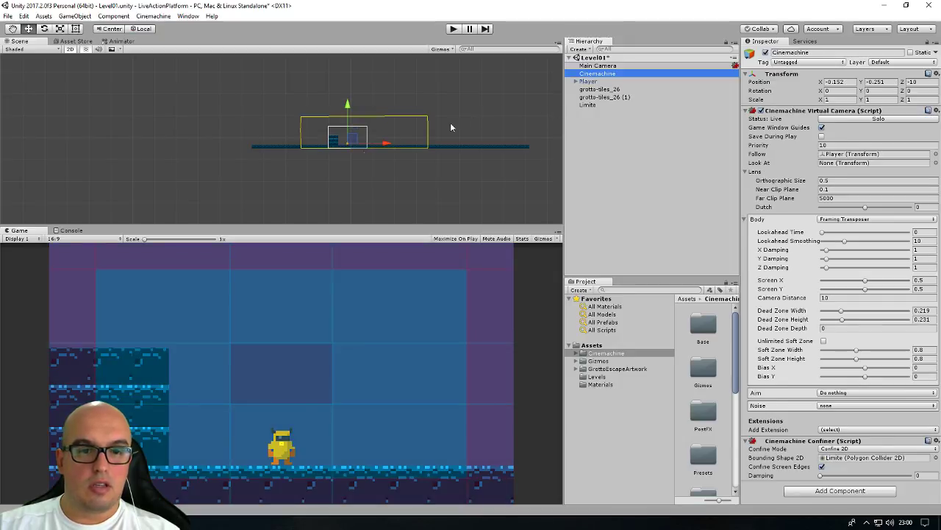
{"action": "scroll", "coordinate": [515, 127], "scroll_direction": "down", "scroll_amount": 1}
{"action": "middle_click_drag", "start_coordinate": [444, 138], "coordinate": [357, 157]}
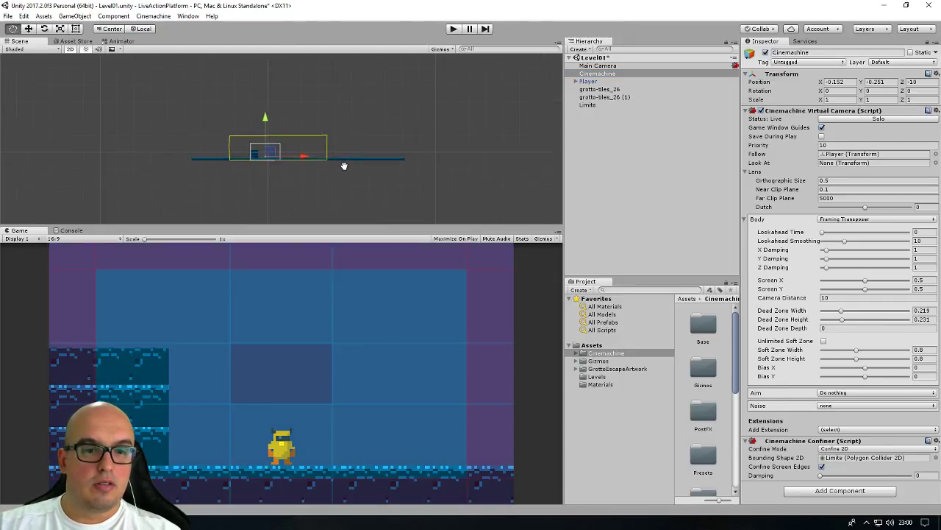
{"action": "scroll", "coordinate": [357, 156], "scroll_direction": "up", "scroll_amount": 1}
{"action": "scroll", "coordinate": [442, 135], "scroll_direction": "up", "scroll_amount": 2}
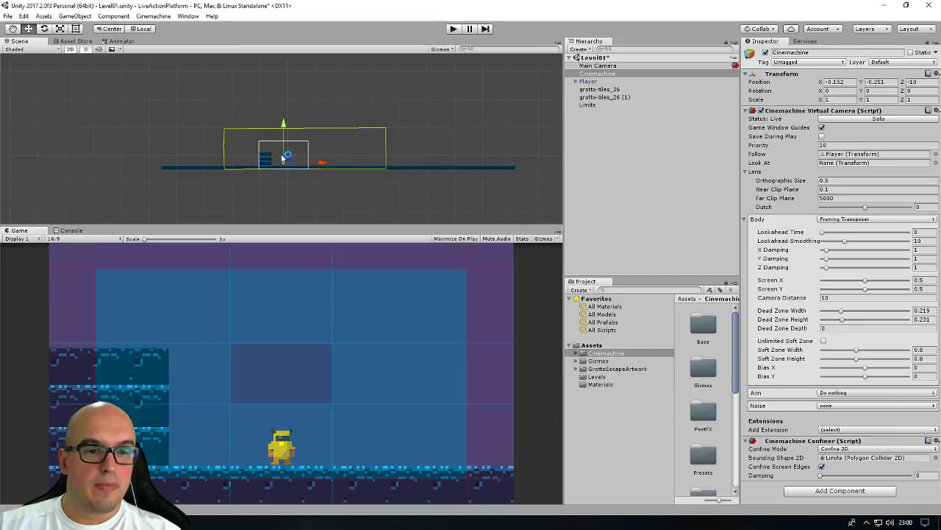
{"action": "left_click", "coordinate": [599, 66]}
{"action": "left_click", "coordinate": [599, 74]}
{"action": "left_click_drag", "start_coordinate": [599, 81], "coordinate": [597, 79]}
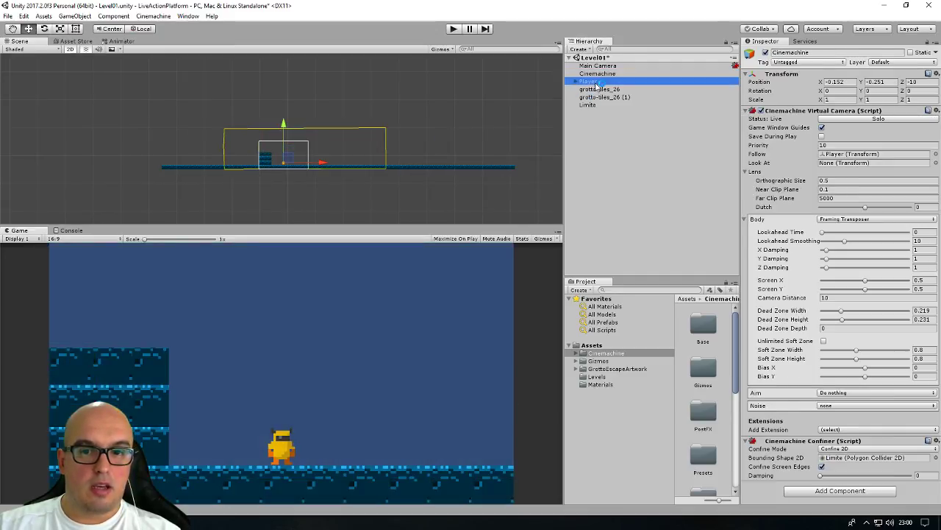
{"action": "left_click", "coordinate": [597, 75]}
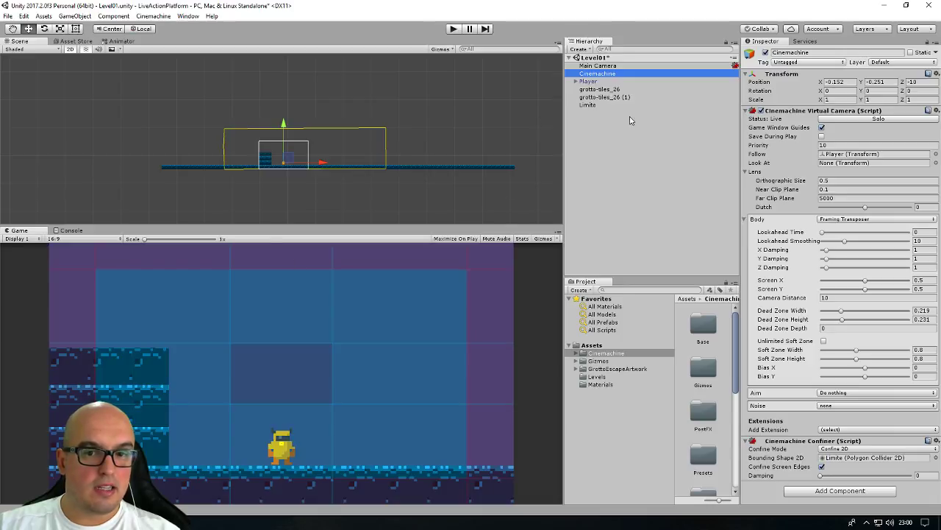
{"action": "left_click", "coordinate": [598, 106]}
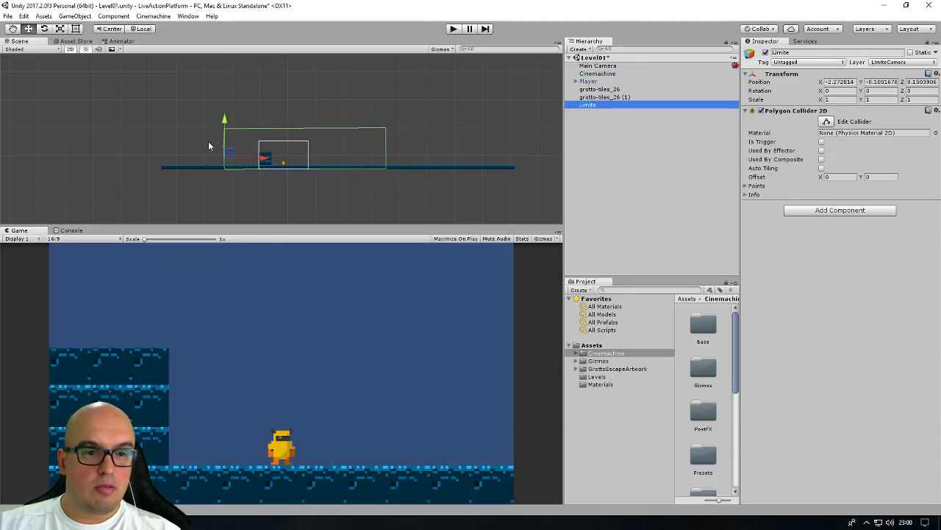
{"action": "left_click", "coordinate": [586, 82]}
{"action": "left_click", "coordinate": [591, 75]}
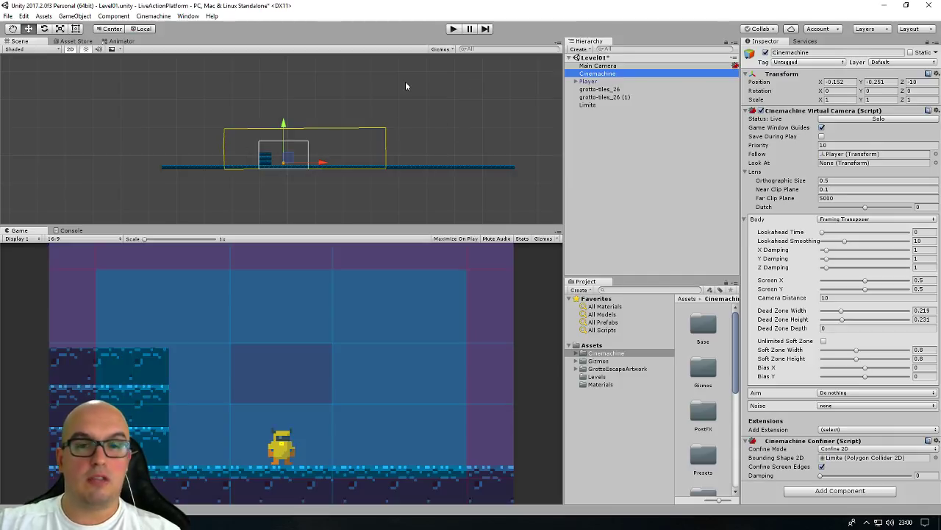
Enter Play mode and walk the player right and left with the arrow keys
{"action": "left_click", "coordinate": [454, 29]}
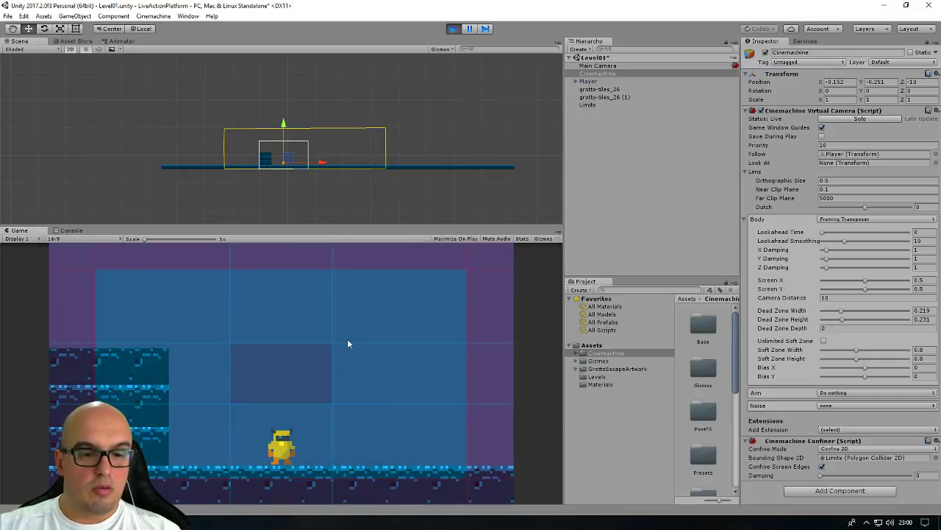
{"action": "key", "text": "Right"}
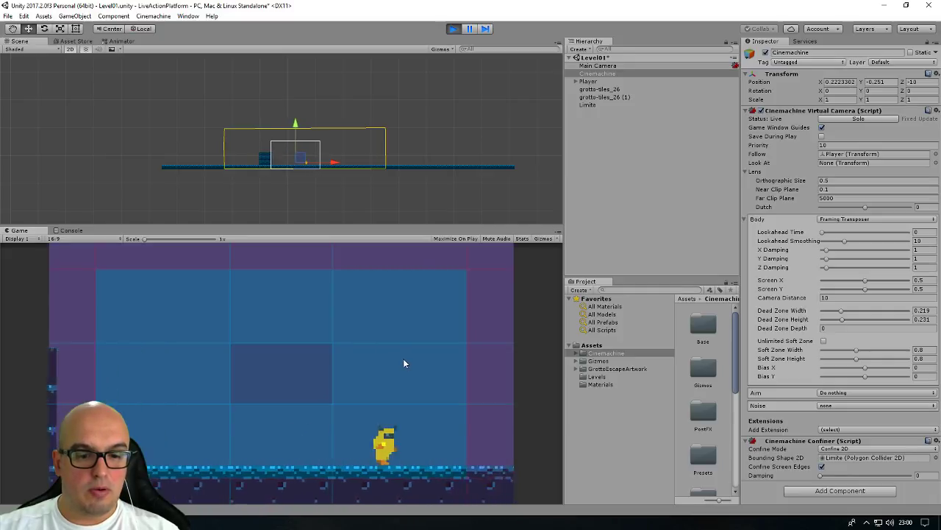
{"action": "key", "text": "Right"}
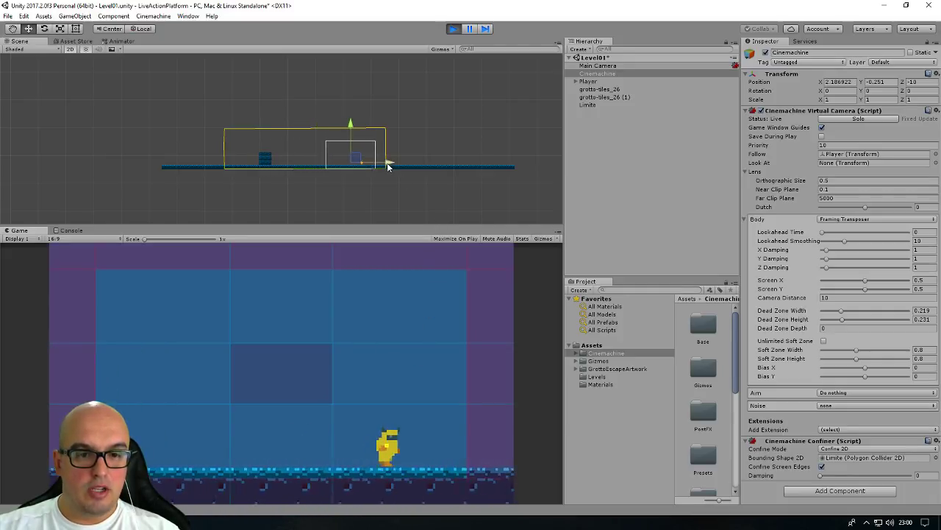
{"action": "key", "text": "Right"}
{"action": "key", "text": "Left"}
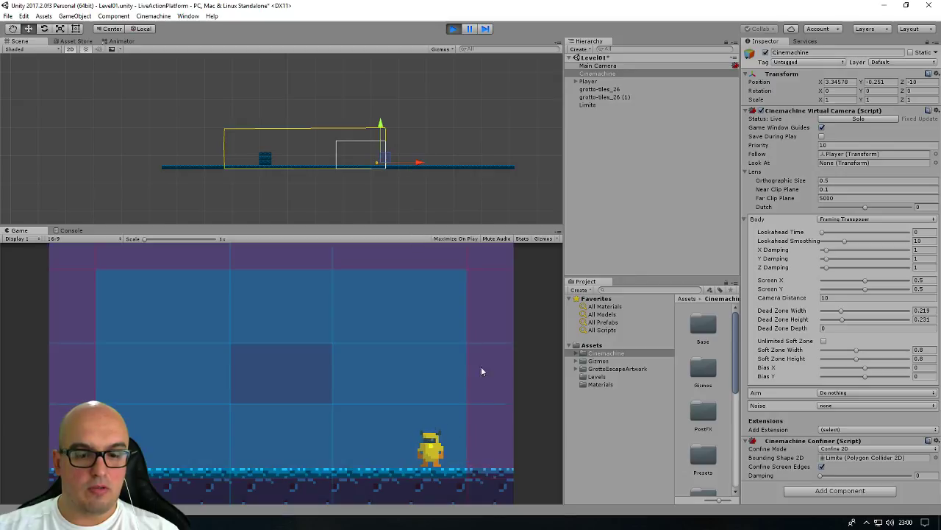
{"action": "key", "text": "Left"}
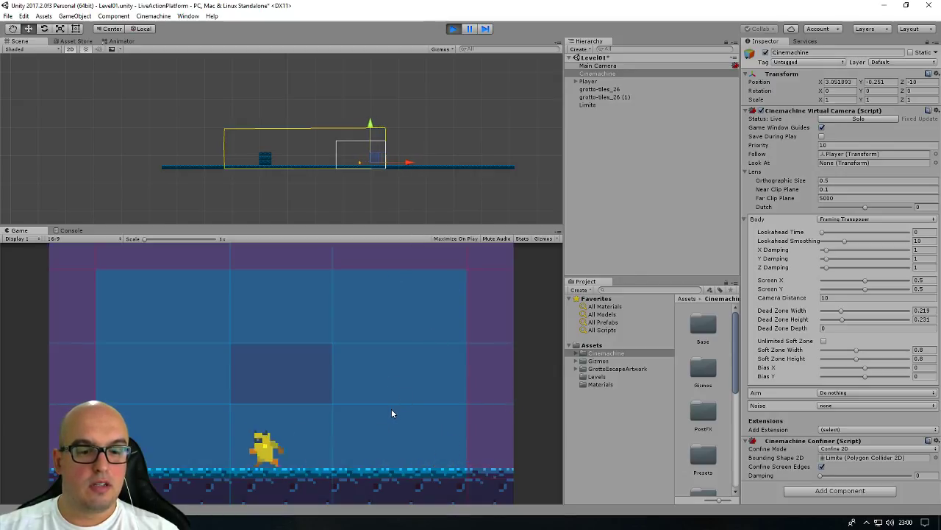
{"action": "key", "text": "Right"}
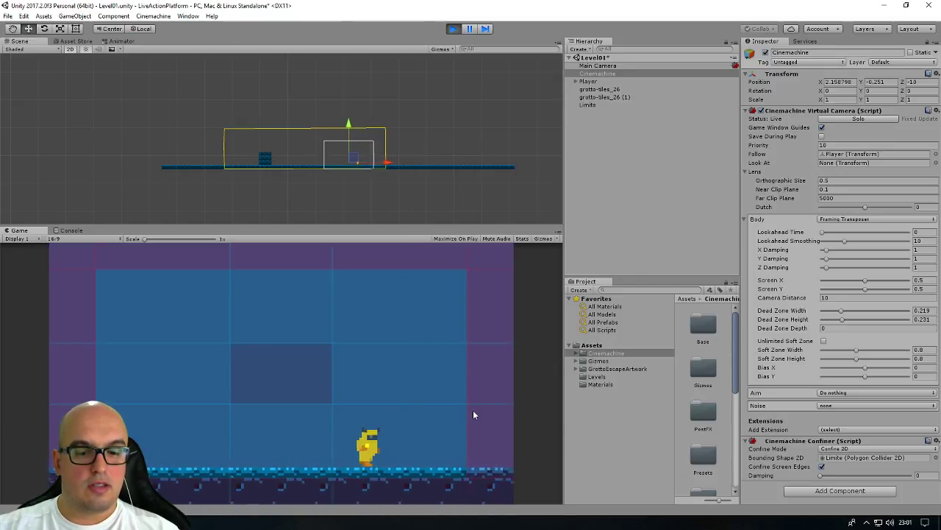
Run the player to the right edge and back left, then jump beside the wall
{"action": "key", "text": "Right"}
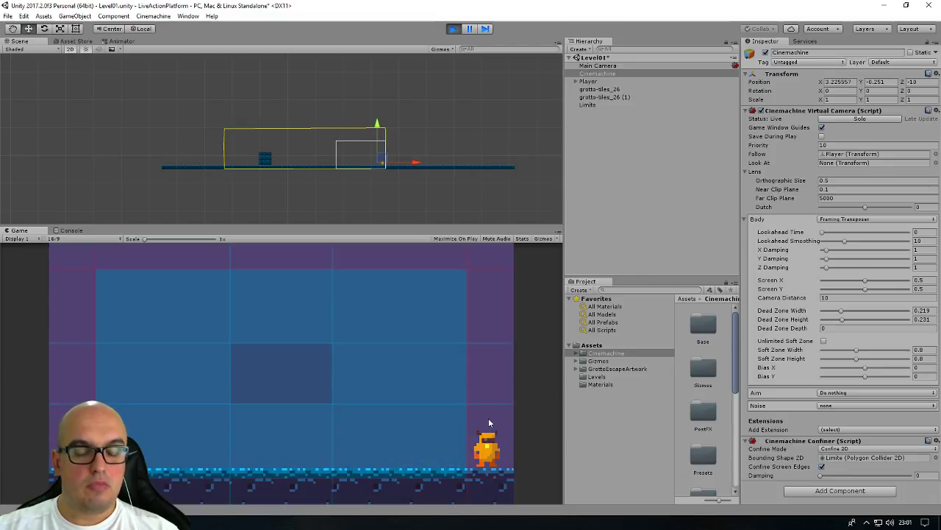
{"action": "key", "text": "Left"}
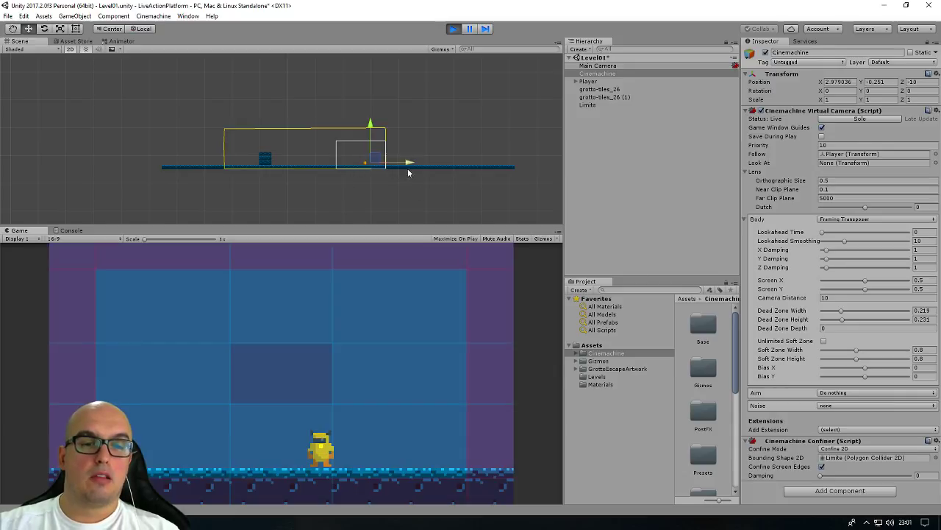
{"action": "key", "text": "Right"}
{"action": "key", "text": "Left"}
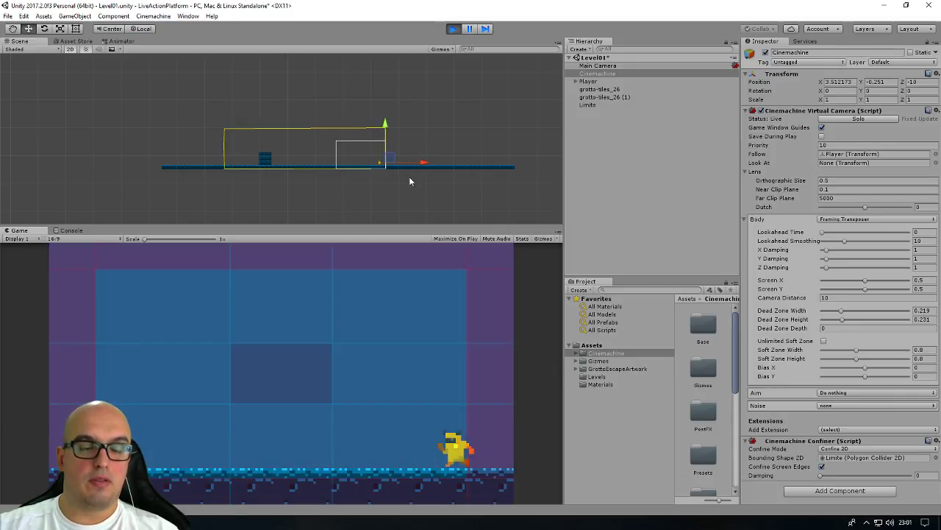
{"action": "key", "text": "Left"}
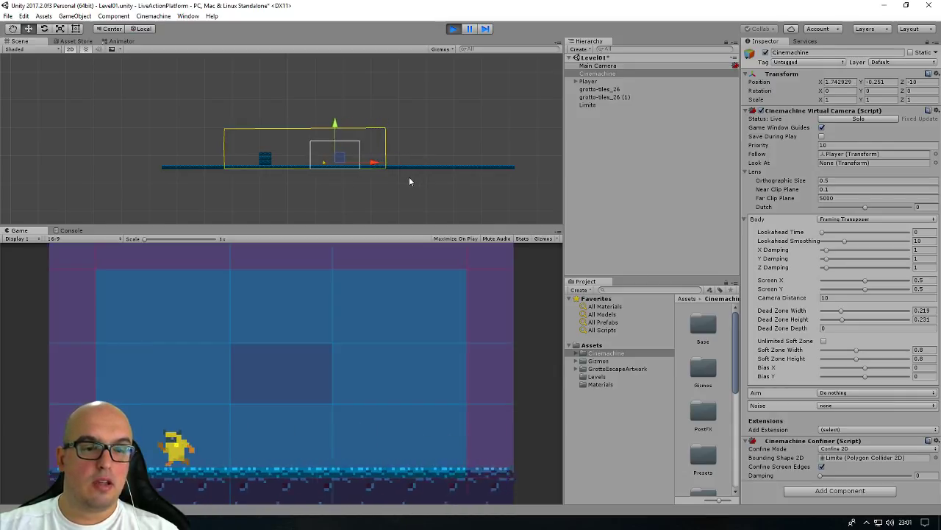
{"action": "key", "text": "space"}
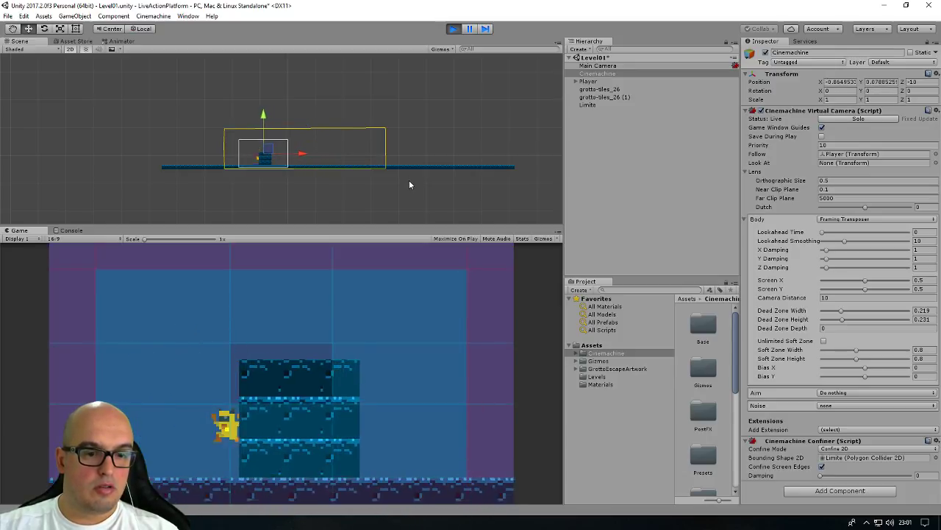
Jump the player onto the wall repeatedly and drop off left to test vertical following
{"action": "key", "text": "space"}
{"action": "key", "text": "Right"}
{"action": "key", "text": "space"}
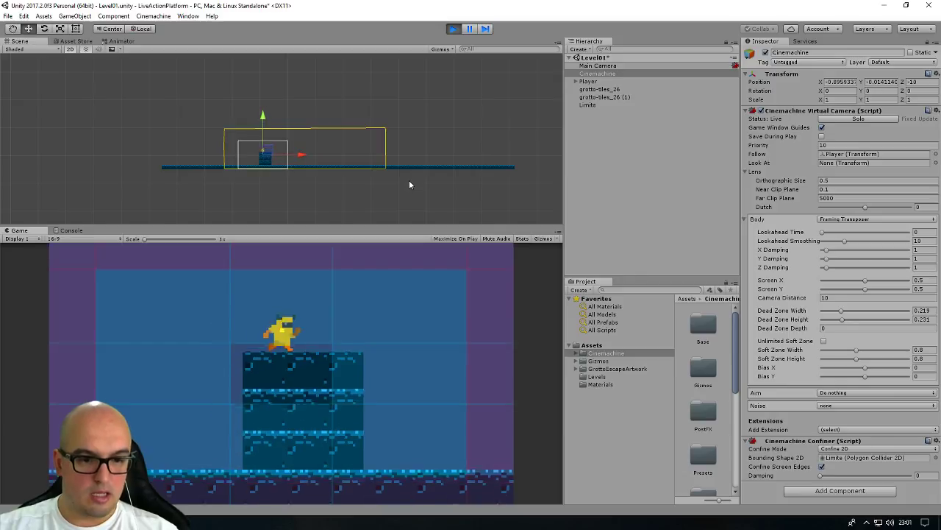
{"action": "key", "text": "space"}
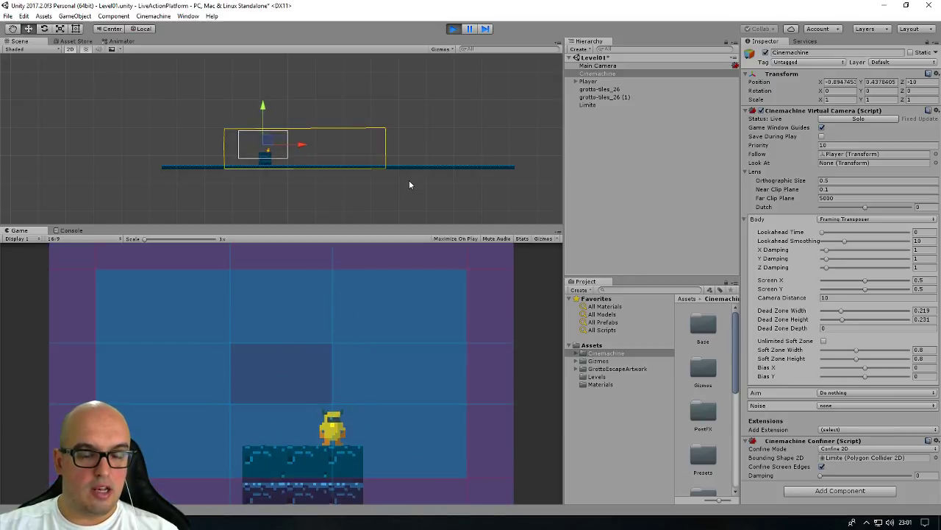
{"action": "key", "text": "space"}
{"action": "key", "text": "space"}
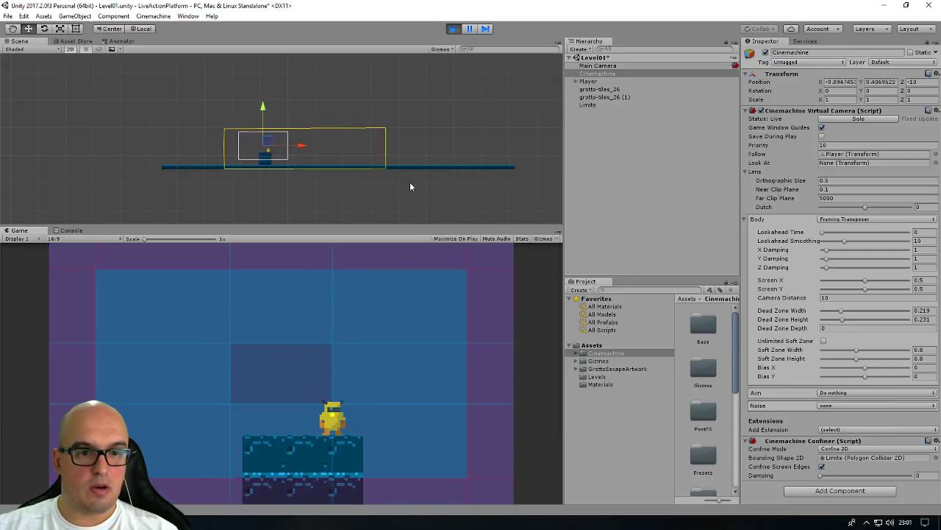
{"action": "key", "text": "space"}
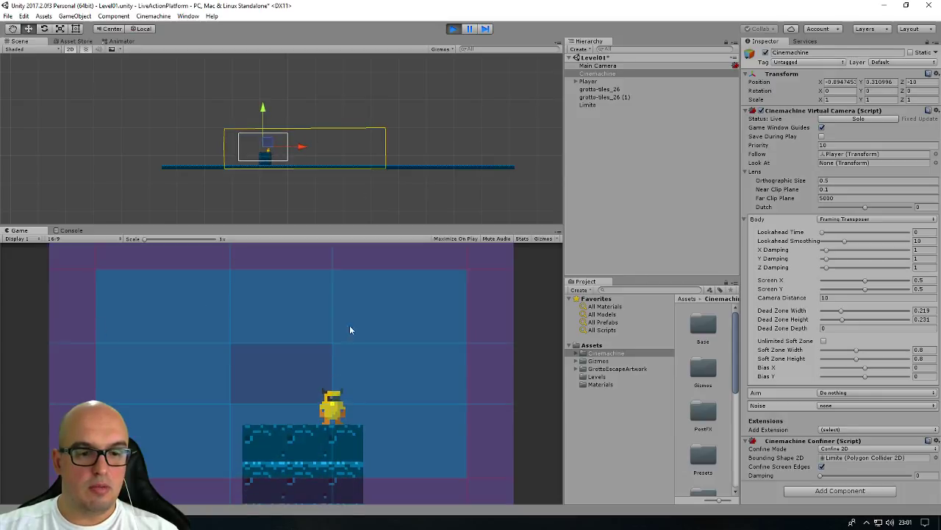
{"action": "key", "text": "space"}
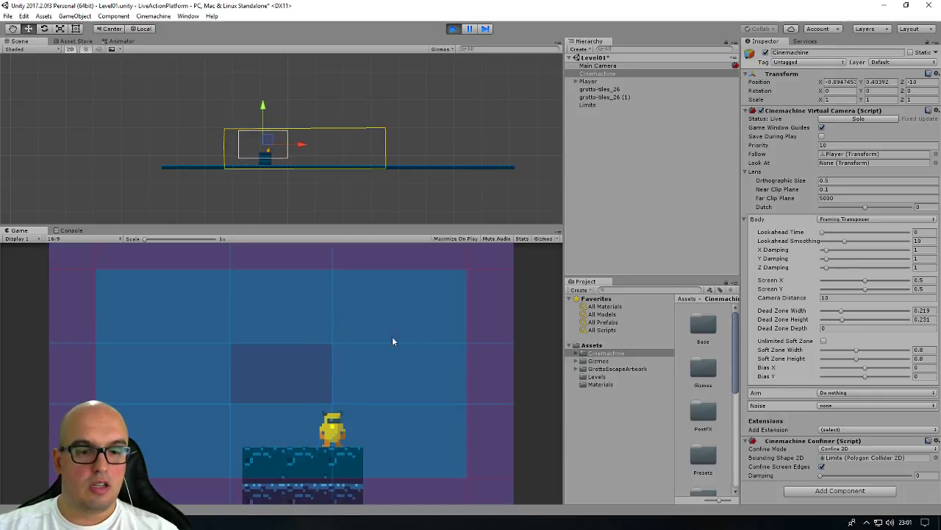
{"action": "key", "text": "space"}
{"action": "key", "text": "space"}
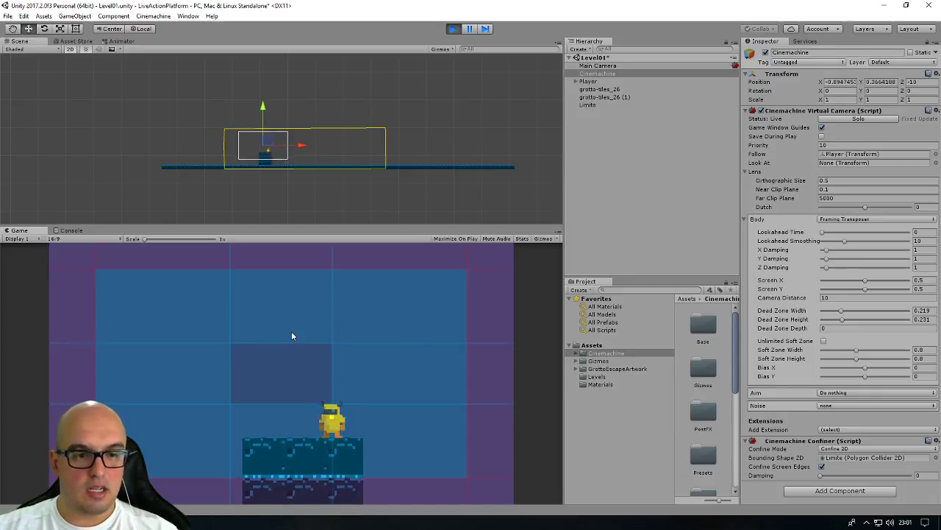
{"action": "key", "text": "Left"}
{"action": "key", "text": "Left"}
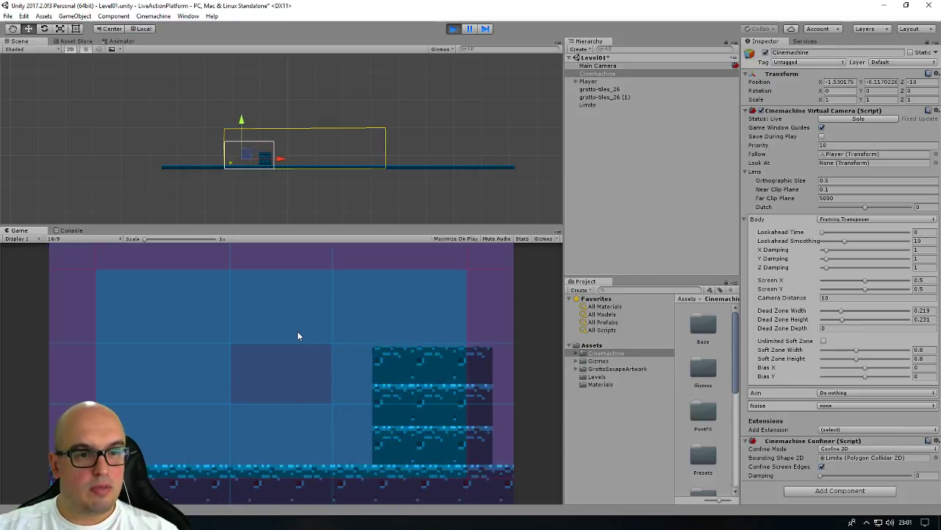
Walk the player left and right, then run over the block and onward to the right
{"action": "key", "text": "Right"}
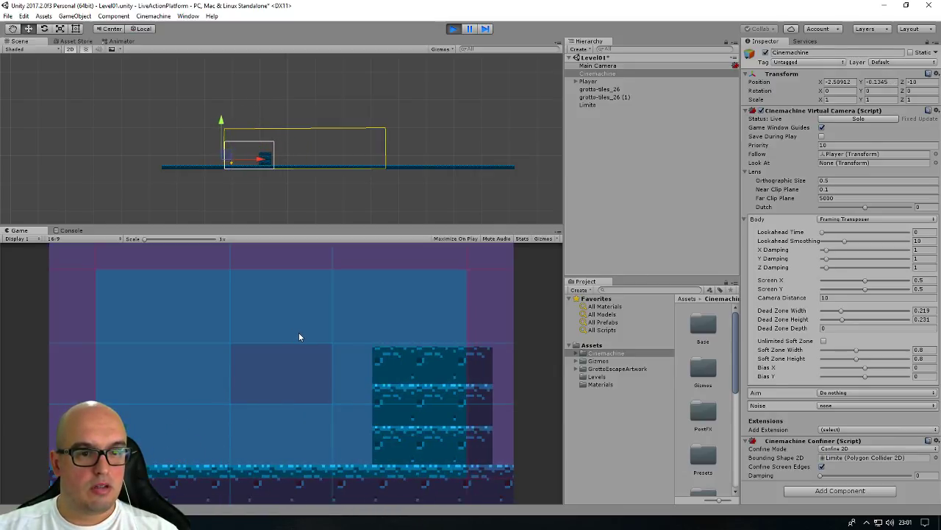
{"action": "key", "text": "Left"}
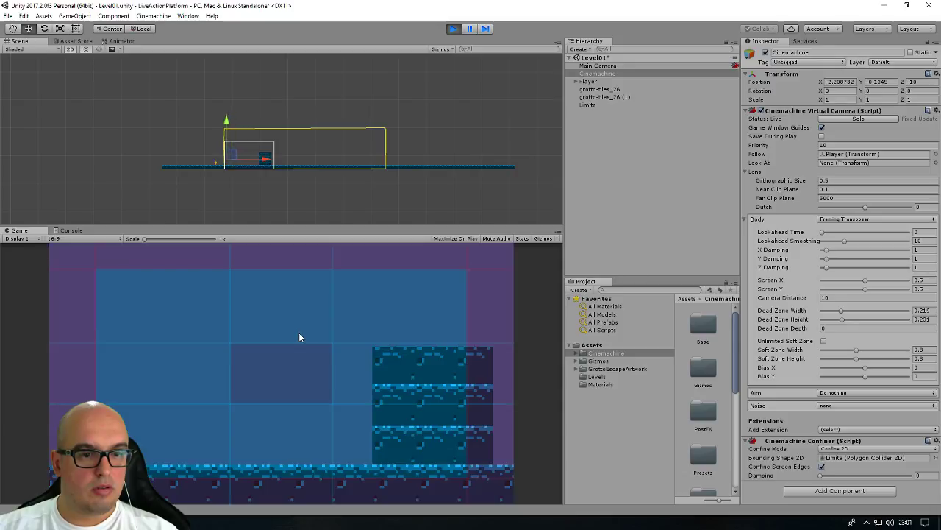
{"action": "key", "text": "Right"}
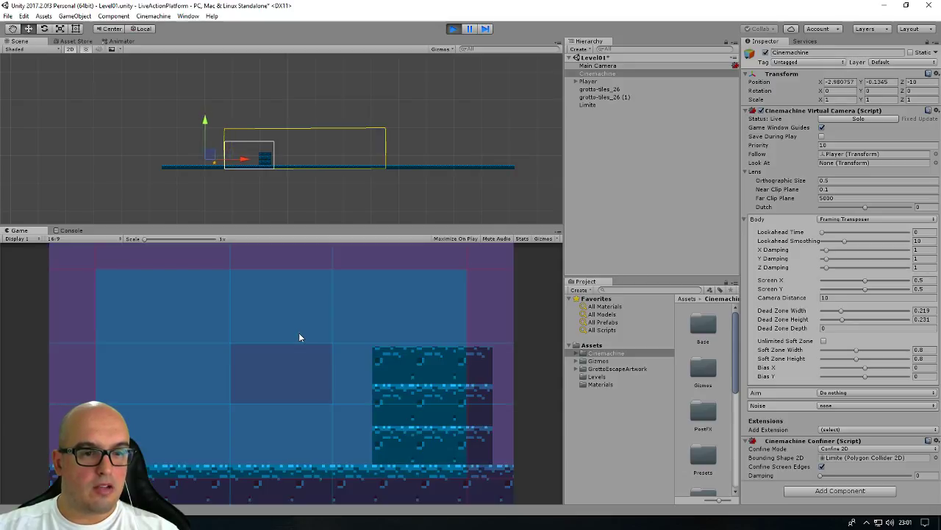
{"action": "key", "text": "Left"}
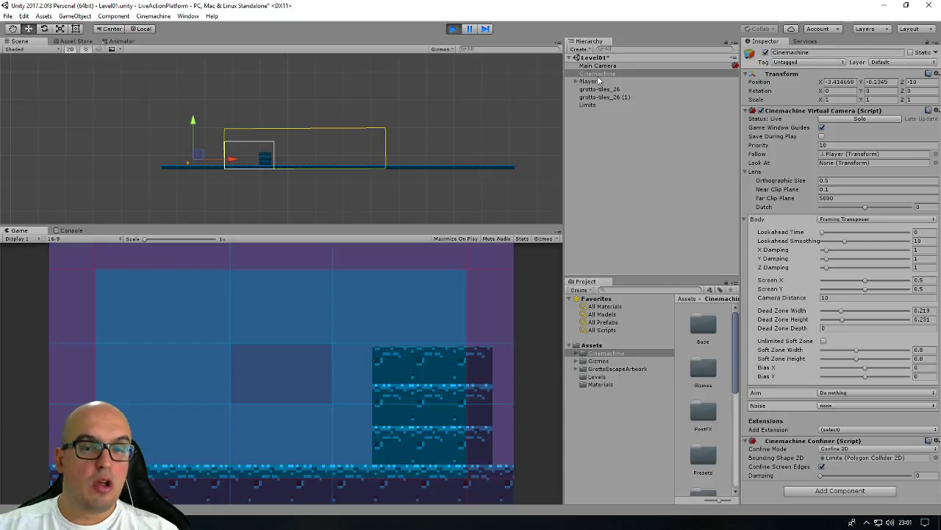
{"action": "key", "text": "Left"}
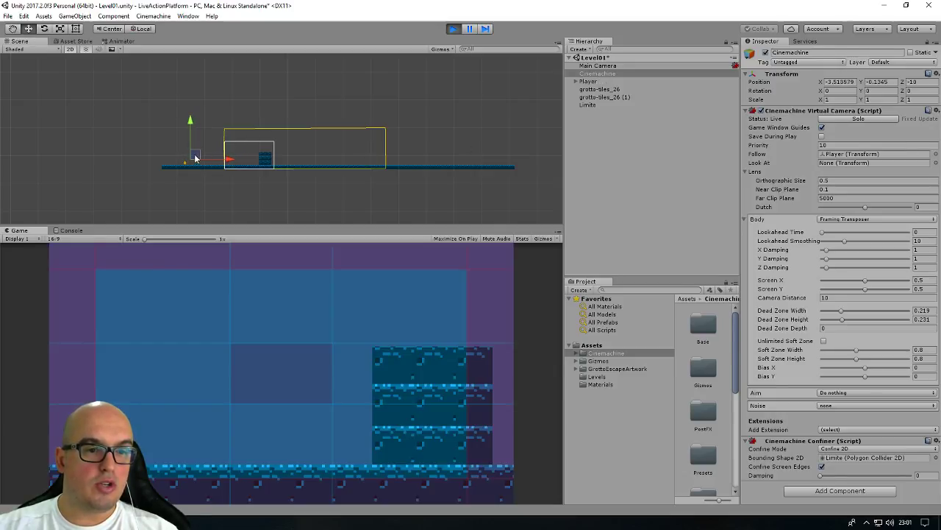
{"action": "key", "text": "Right"}
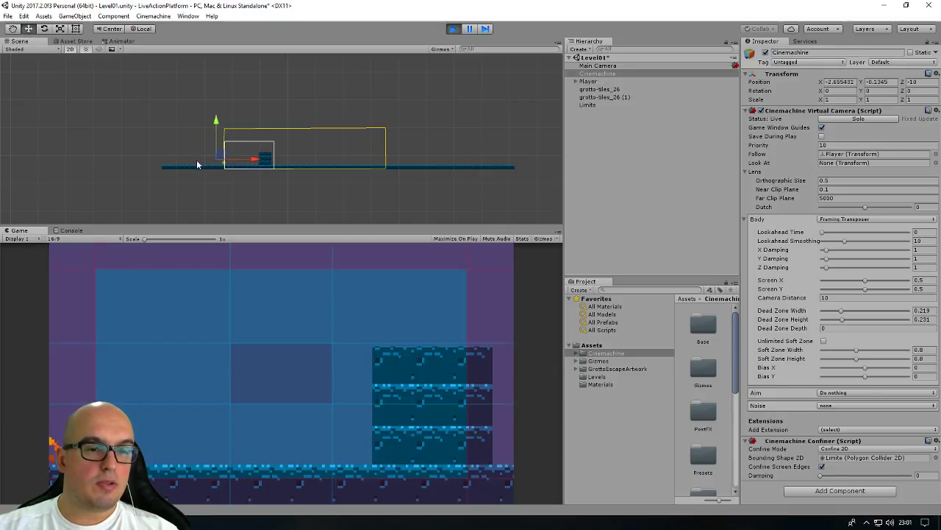
{"action": "key", "text": "Right"}
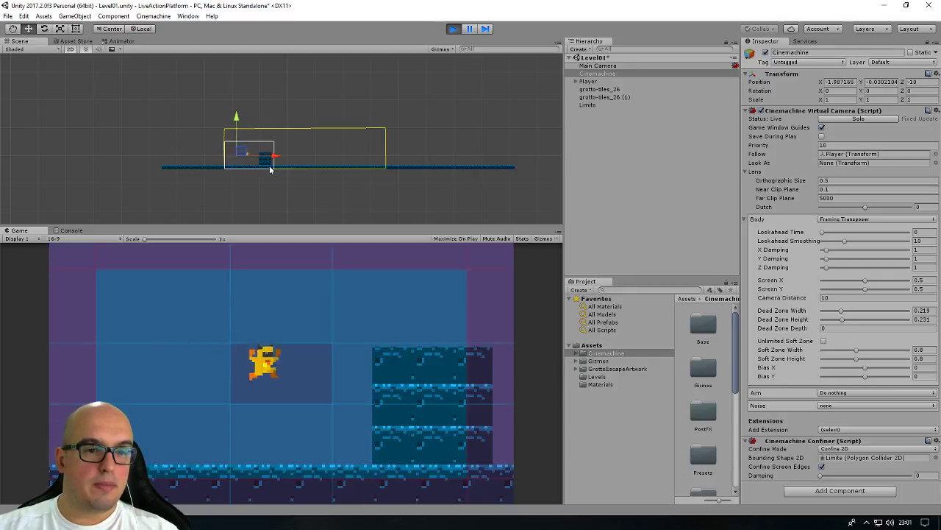
{"action": "key", "text": "space"}
{"action": "key", "text": "Right"}
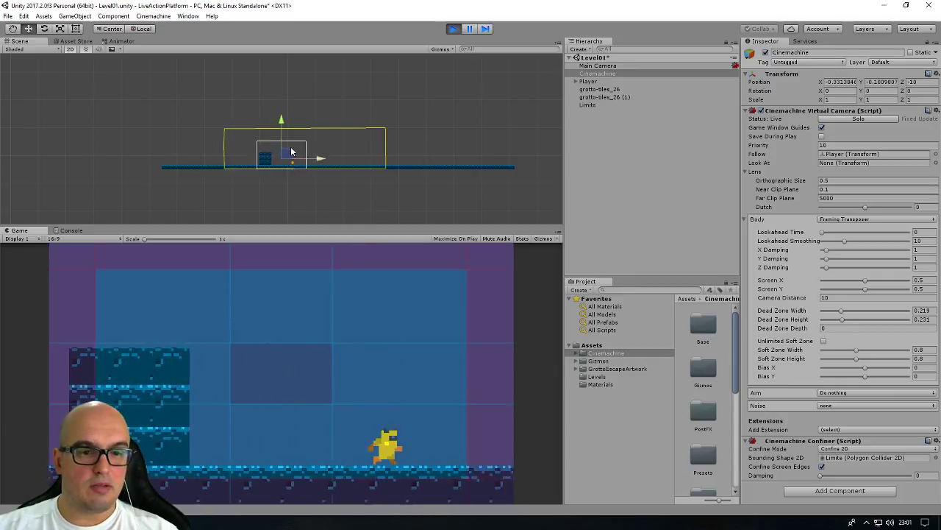
{"action": "key", "text": "Right"}
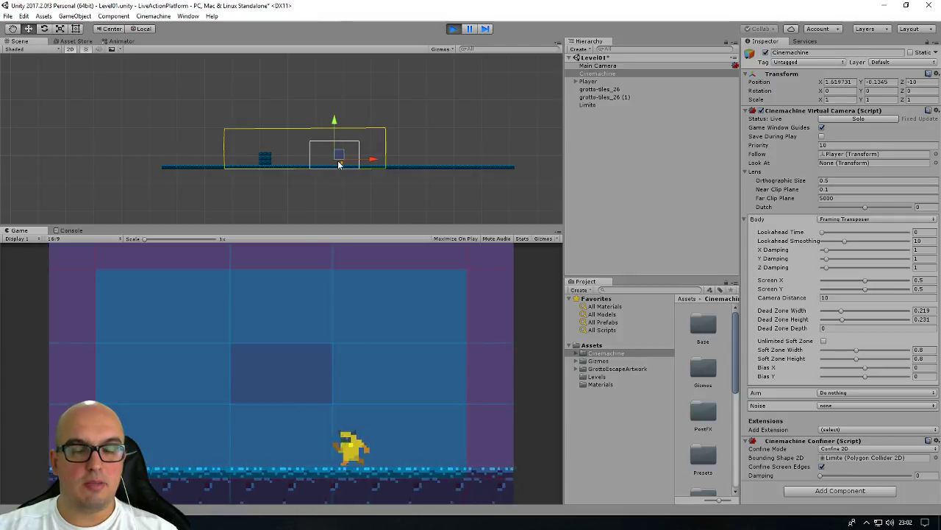
{"action": "key", "text": "Right"}
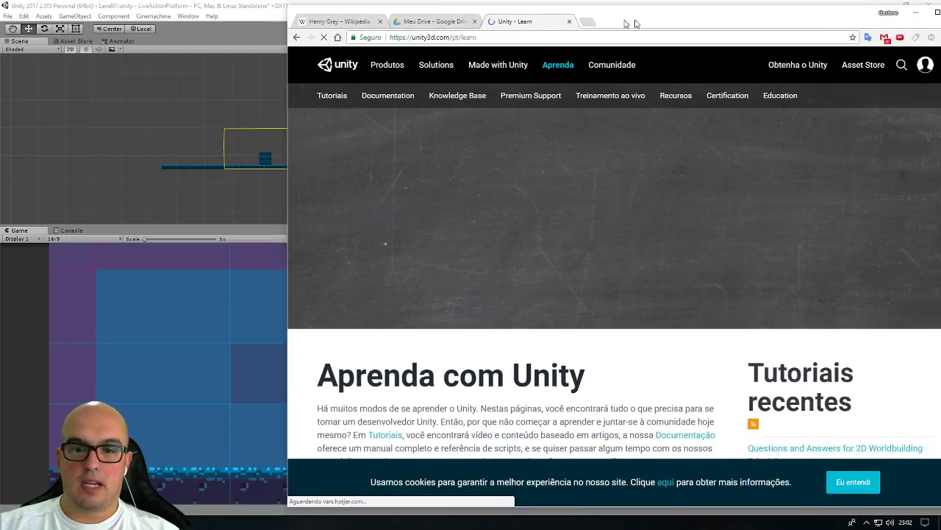
Drag the Chrome window showing Unity Learn's 'Aprenda com Unity' page over the Unity editor
{"action": "left_click_drag", "start_coordinate": [635, 23], "coordinate": [453, 18]}
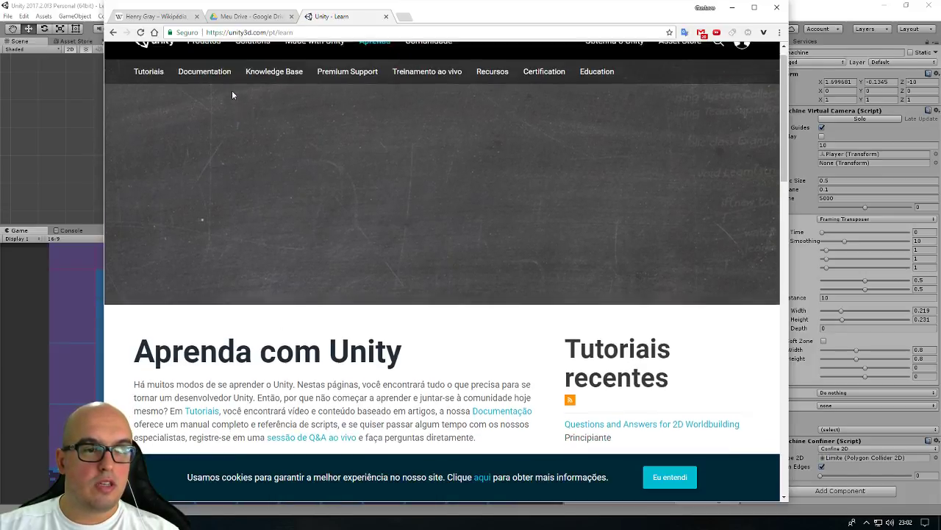
Open the Unity Learn Tutoriais page and look through its listings
{"action": "left_click", "coordinate": [149, 94]}
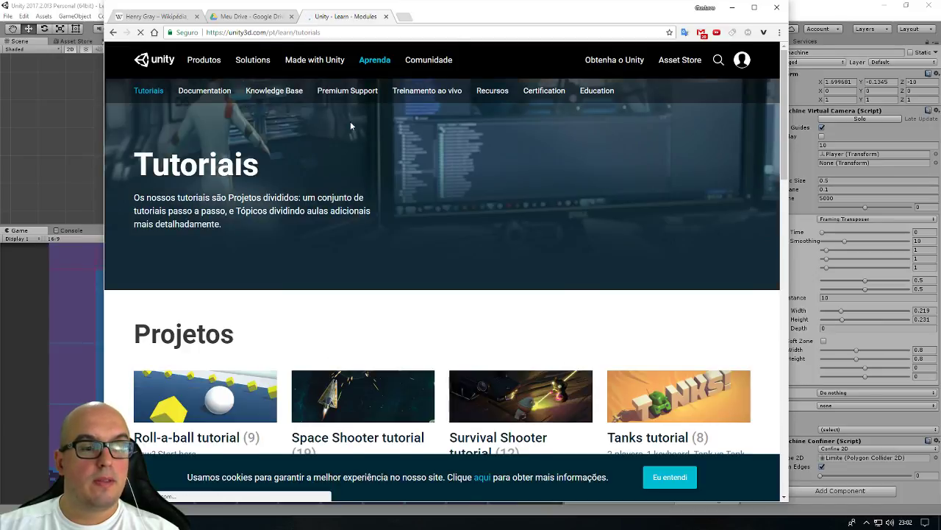
{"action": "scroll", "coordinate": [353, 125], "scroll_direction": "down", "scroll_amount": 6}
{"action": "scroll", "coordinate": [398, 139], "scroll_direction": "up", "scroll_amount": 3}
{"action": "scroll", "coordinate": [436, 269], "scroll_direction": "down", "scroll_amount": 4}
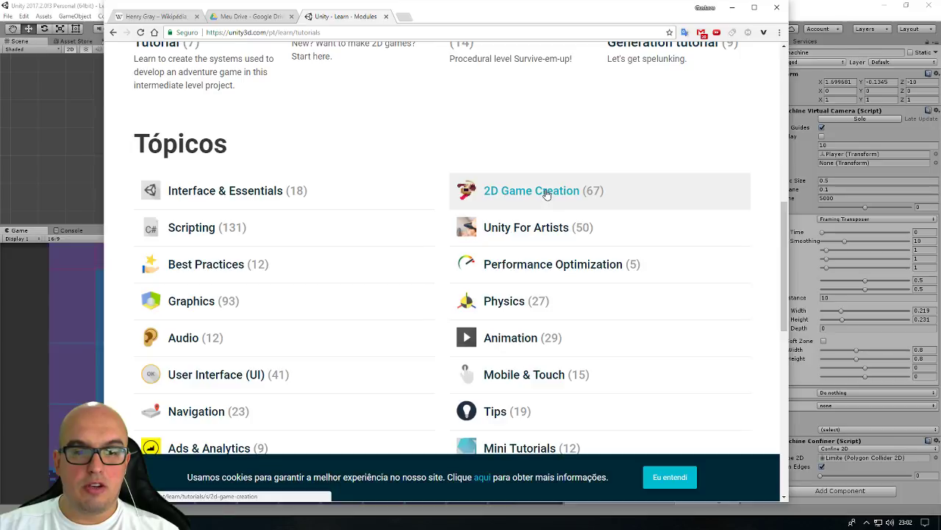
Open 2D Game Creation and scroll to the '2D Follow Camera w/ Cinemachine' session
{"action": "left_click", "coordinate": [547, 196]}
{"action": "scroll", "coordinate": [361, 160], "scroll_direction": "down", "scroll_amount": 3}
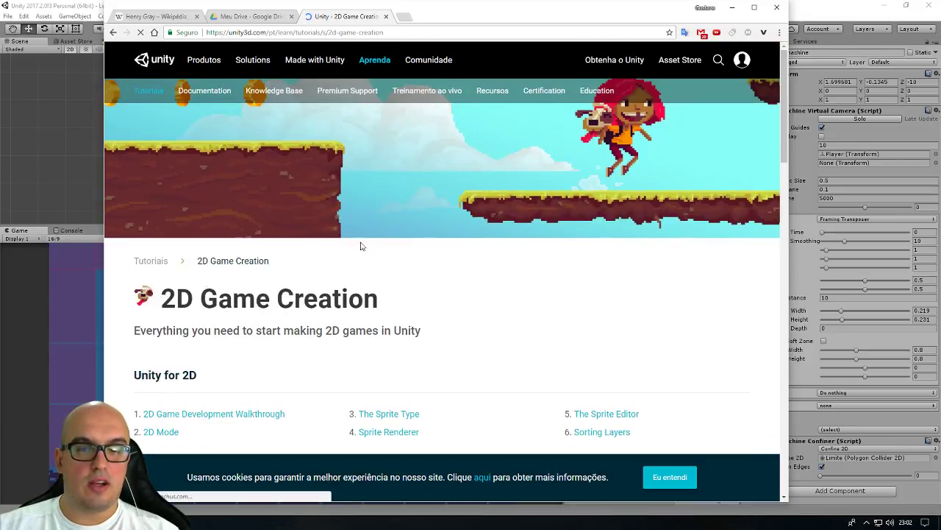
{"action": "scroll", "coordinate": [445, 203], "scroll_direction": "down", "scroll_amount": 3}
{"action": "scroll", "coordinate": [446, 203], "scroll_direction": "down", "scroll_amount": 2}
{"action": "scroll", "coordinate": [485, 166], "scroll_direction": "up", "scroll_amount": 3}
{"action": "scroll", "coordinate": [485, 166], "scroll_direction": "down", "scroll_amount": 5}
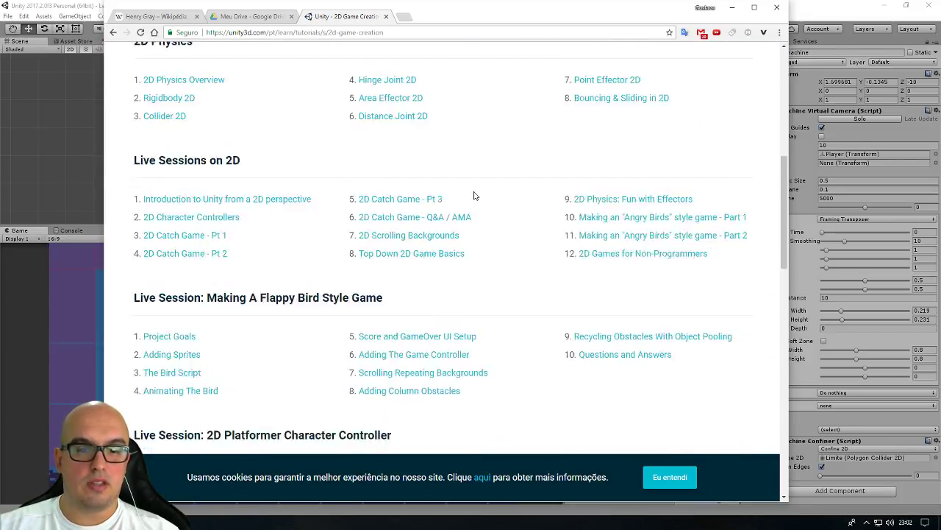
{"action": "scroll", "coordinate": [475, 196], "scroll_direction": "down", "scroll_amount": 3}
{"action": "scroll", "coordinate": [395, 149], "scroll_direction": "down", "scroll_amount": 2}
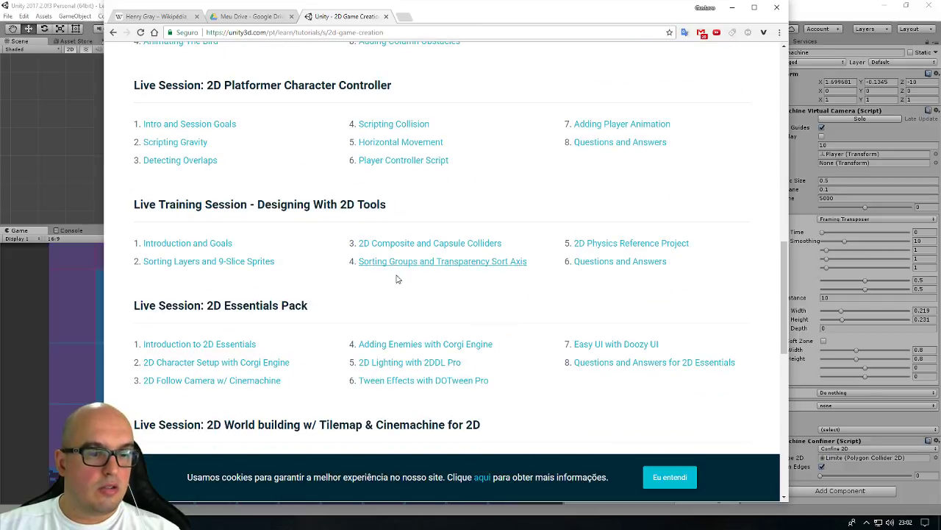
{"action": "scroll", "coordinate": [523, 238], "scroll_direction": "up", "scroll_amount": 4}
{"action": "scroll", "coordinate": [453, 253], "scroll_direction": "down", "scroll_amount": 3}
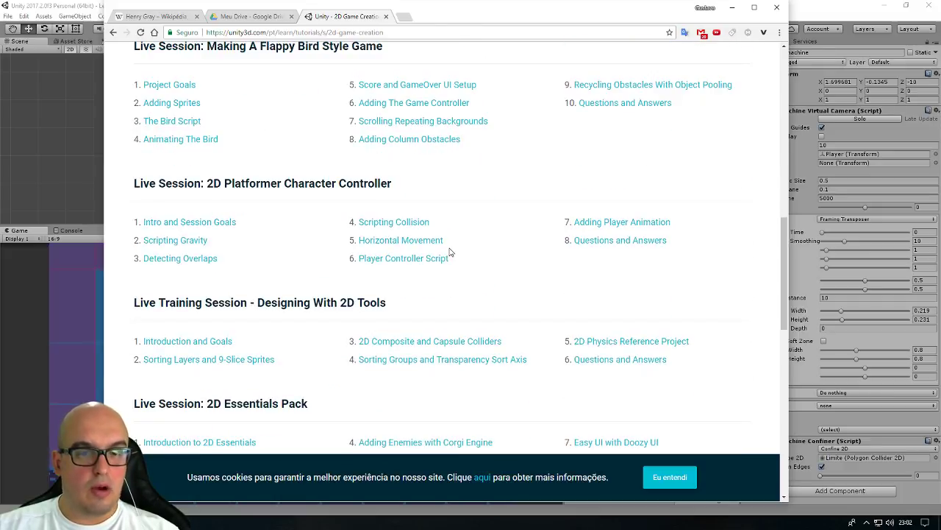
{"action": "scroll", "coordinate": [434, 245], "scroll_direction": "up", "scroll_amount": 3}
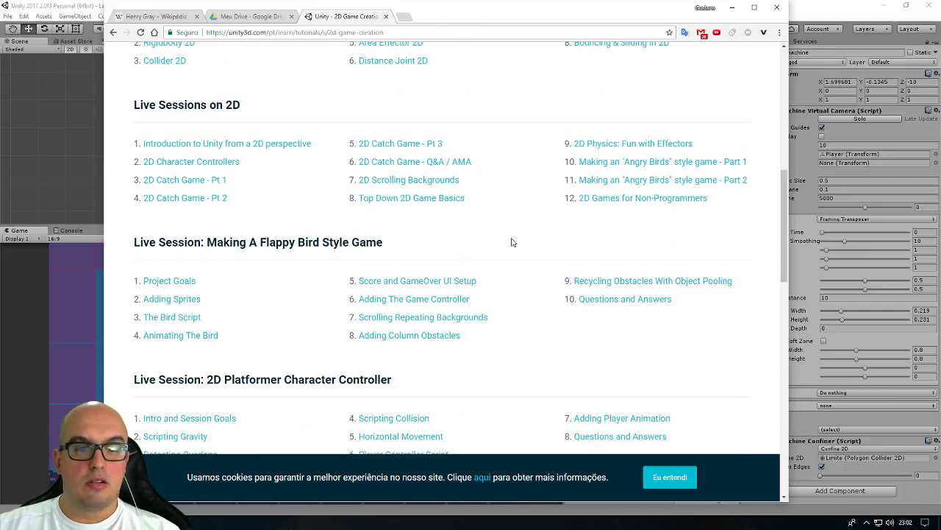
{"action": "scroll", "coordinate": [512, 242], "scroll_direction": "up", "scroll_amount": 4}
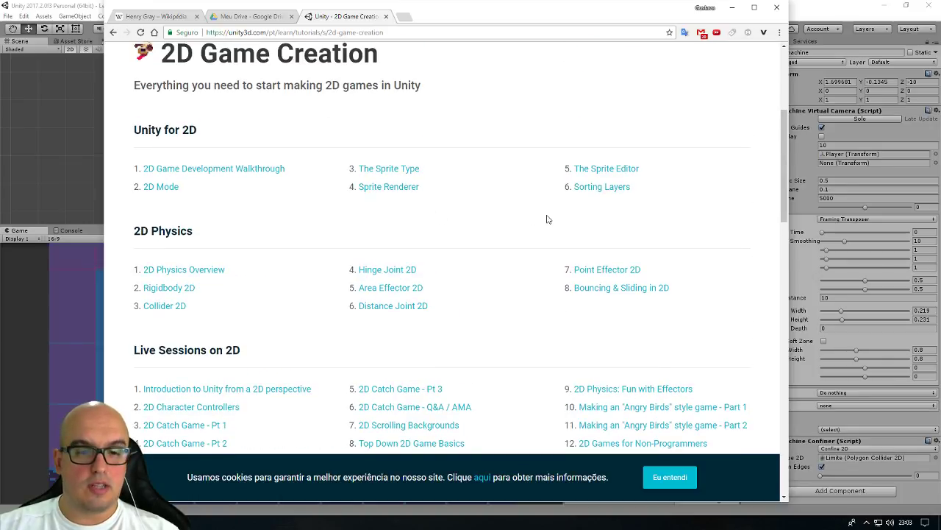
{"action": "scroll", "coordinate": [540, 219], "scroll_direction": "down", "scroll_amount": 4}
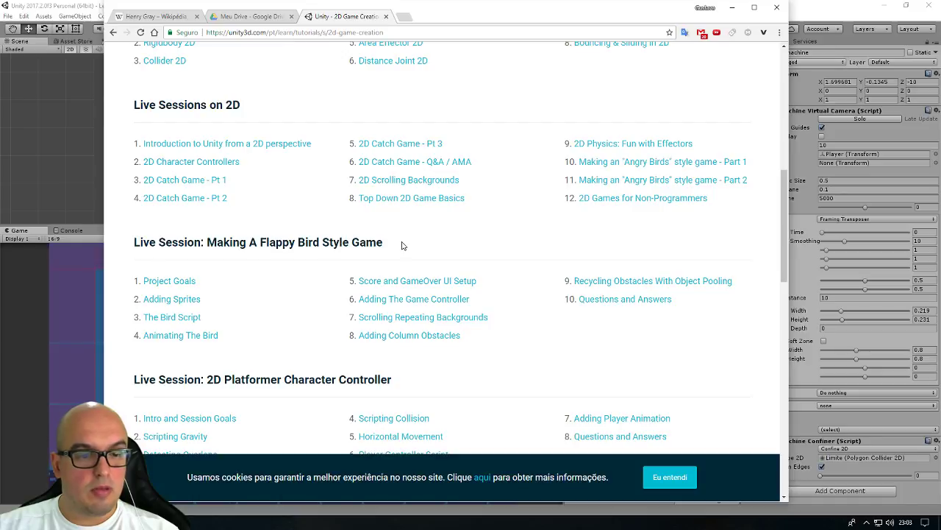
{"action": "scroll", "coordinate": [390, 287], "scroll_direction": "down", "scroll_amount": 2}
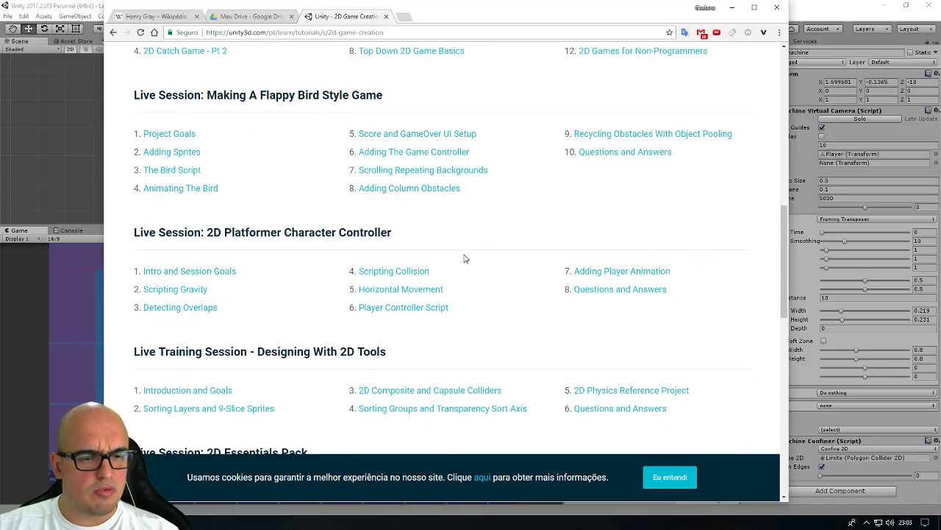
{"action": "scroll", "coordinate": [326, 259], "scroll_direction": "down", "scroll_amount": 2}
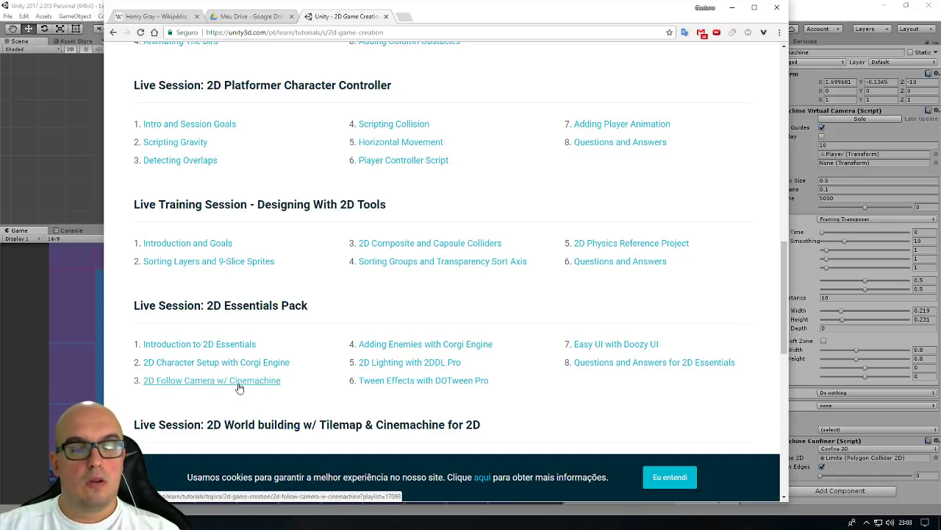
{"action": "left_click", "coordinate": [732, 8]}
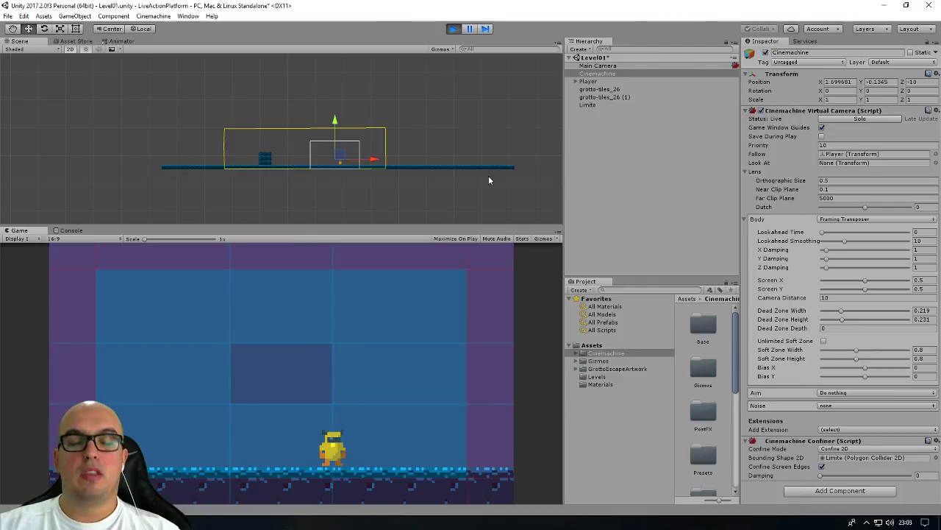